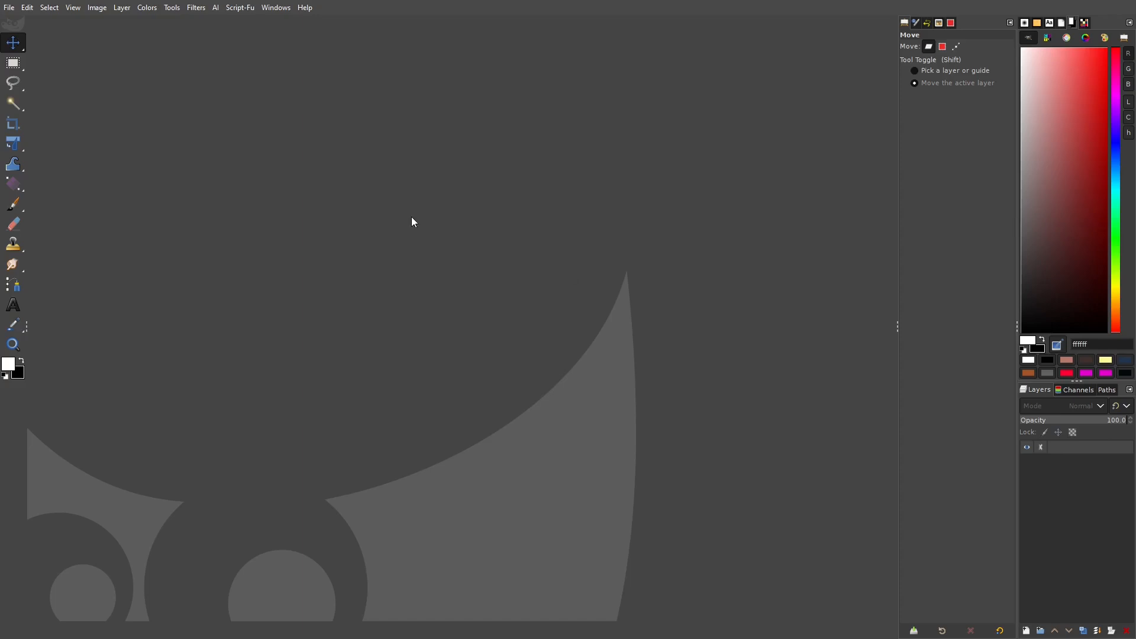
Step: Check the installed GIMP version in the program's About information and close it
left_click(310, 10)
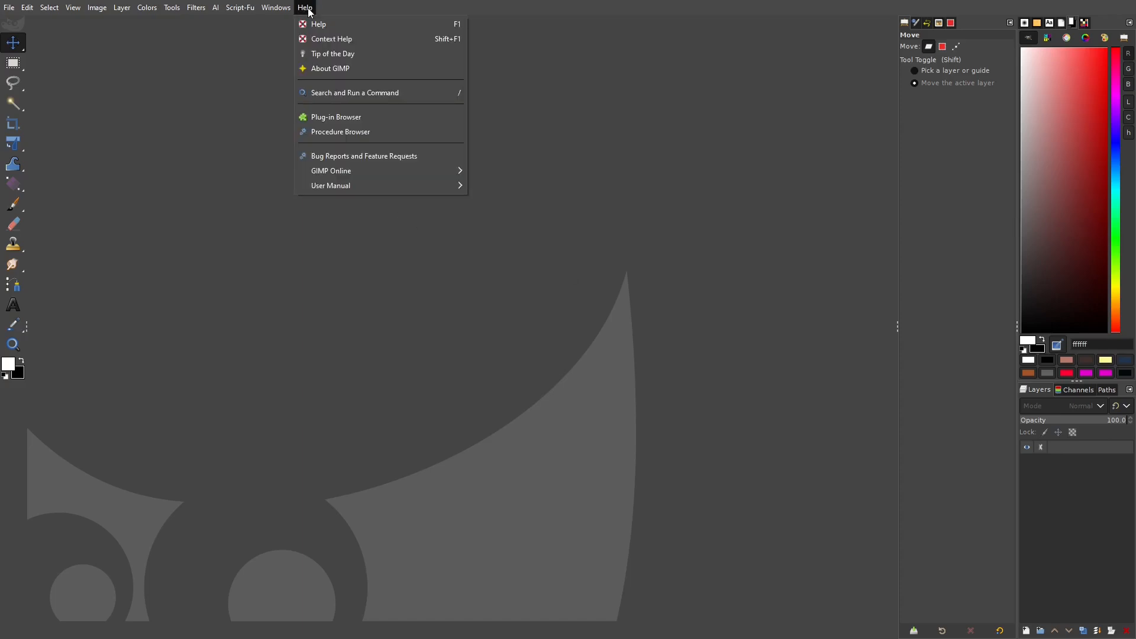
left_click(332, 69)
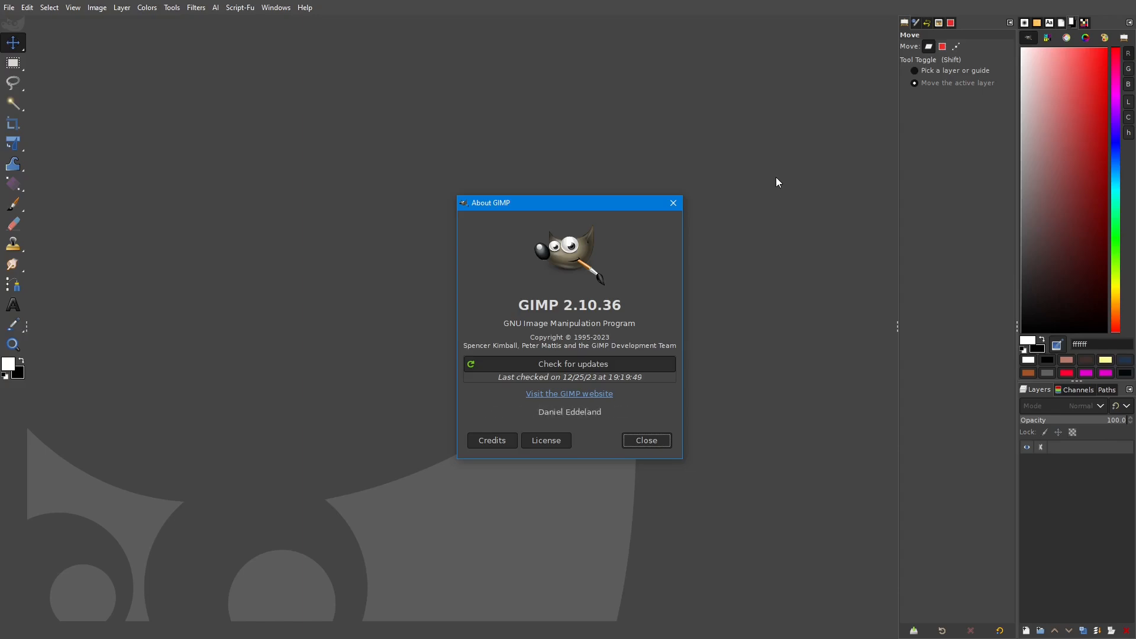
left_click(645, 440)
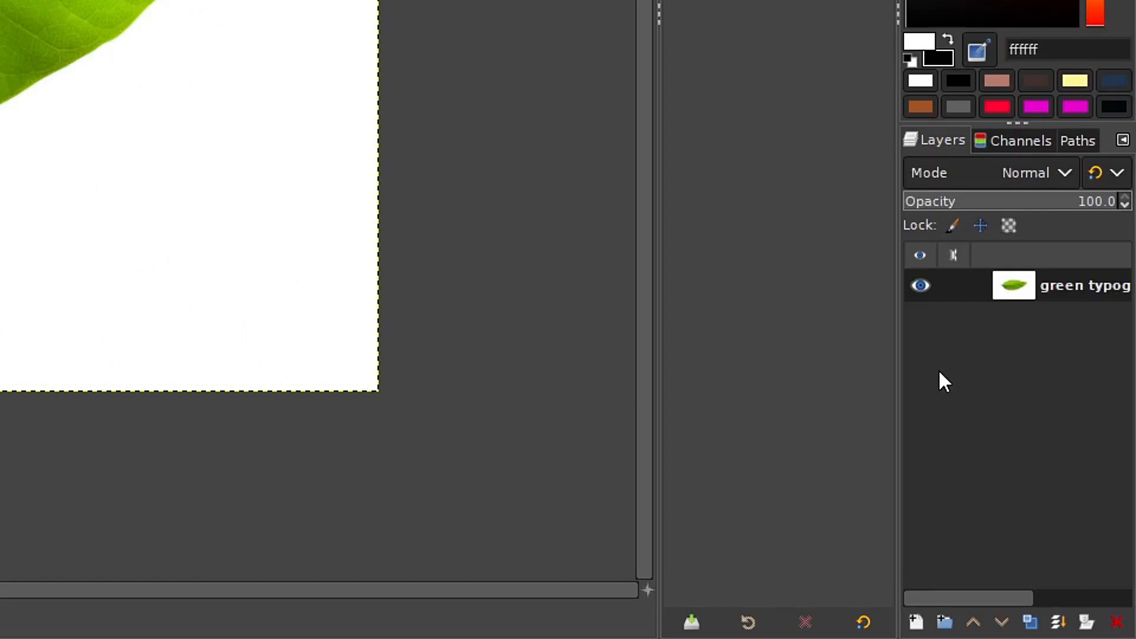
Step: Add an alpha channel to the leaf photo layer and select its white background by color
right_click(1072, 293)
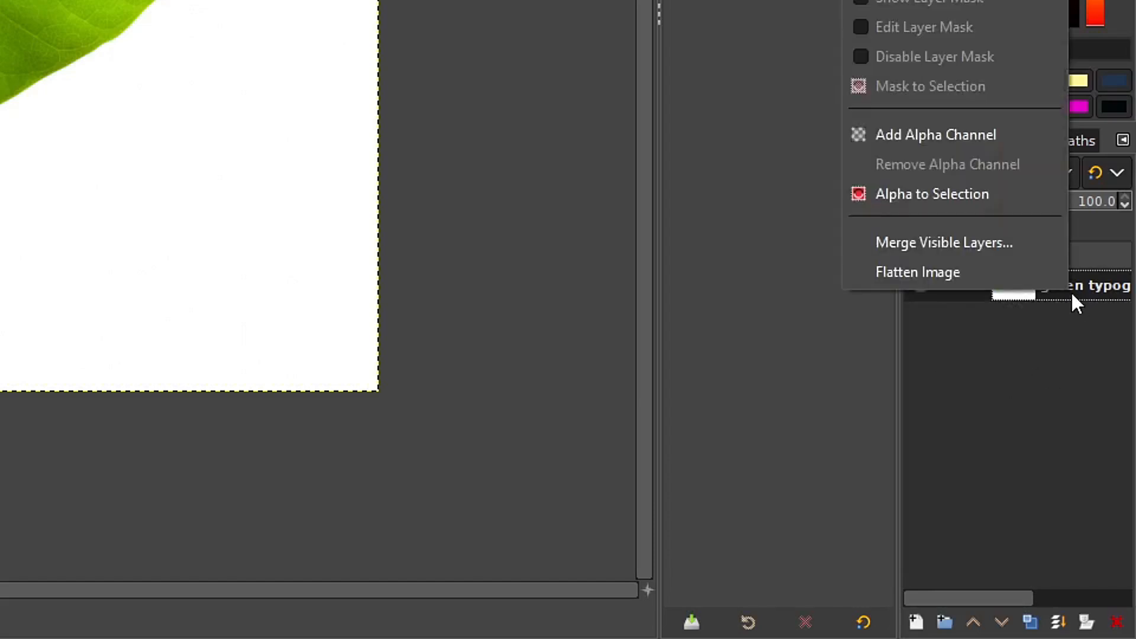
left_click(965, 135)
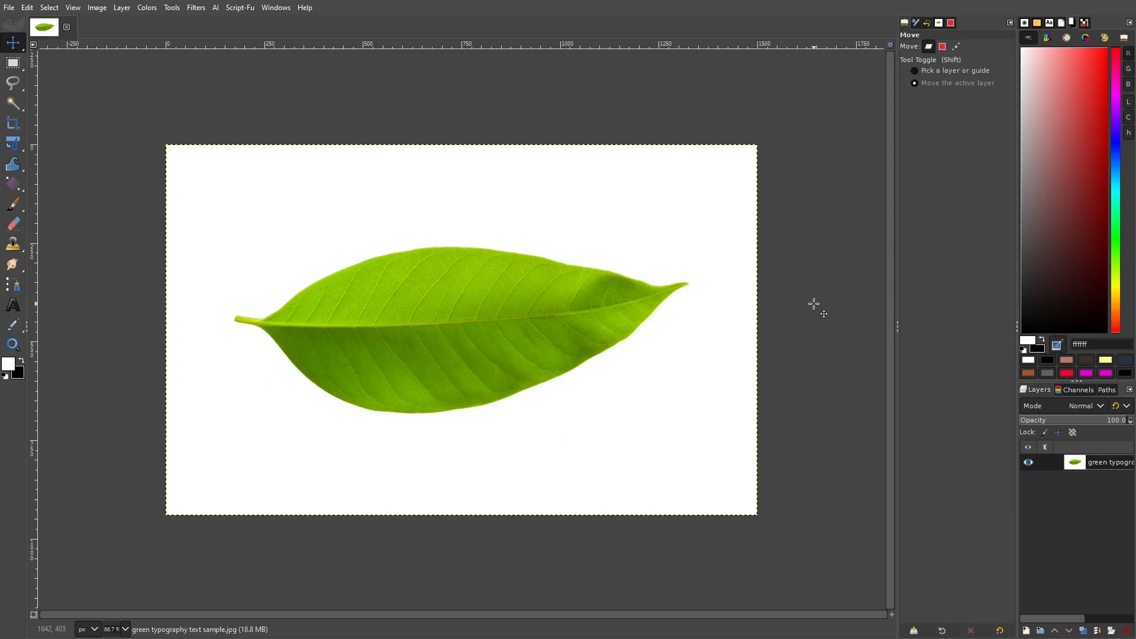
left_click(50, 8)
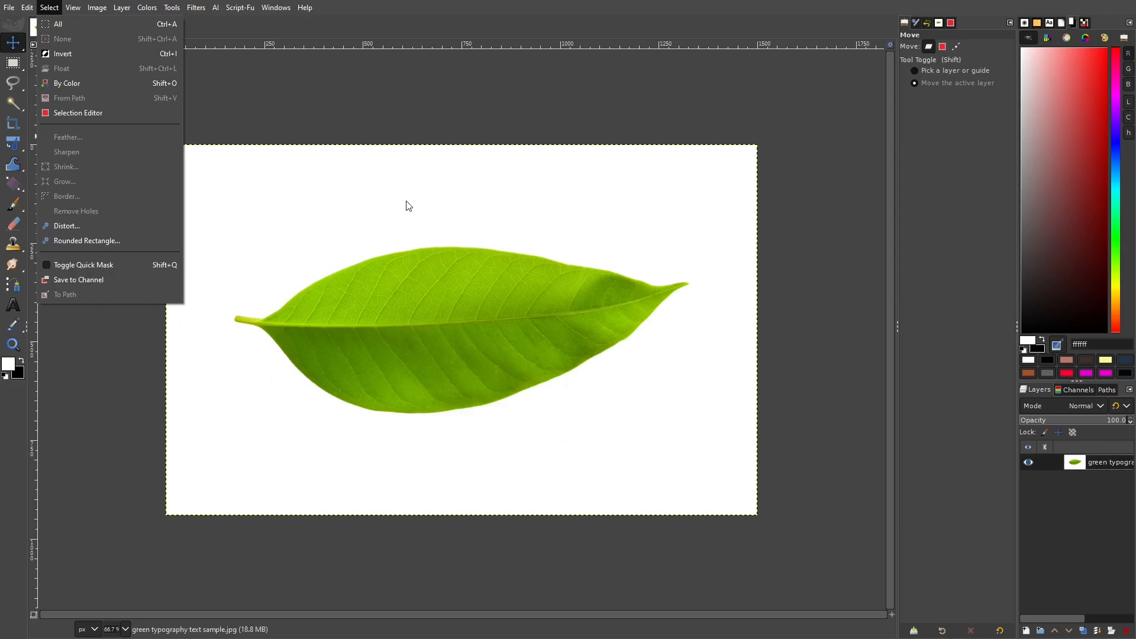
left_click(108, 84)
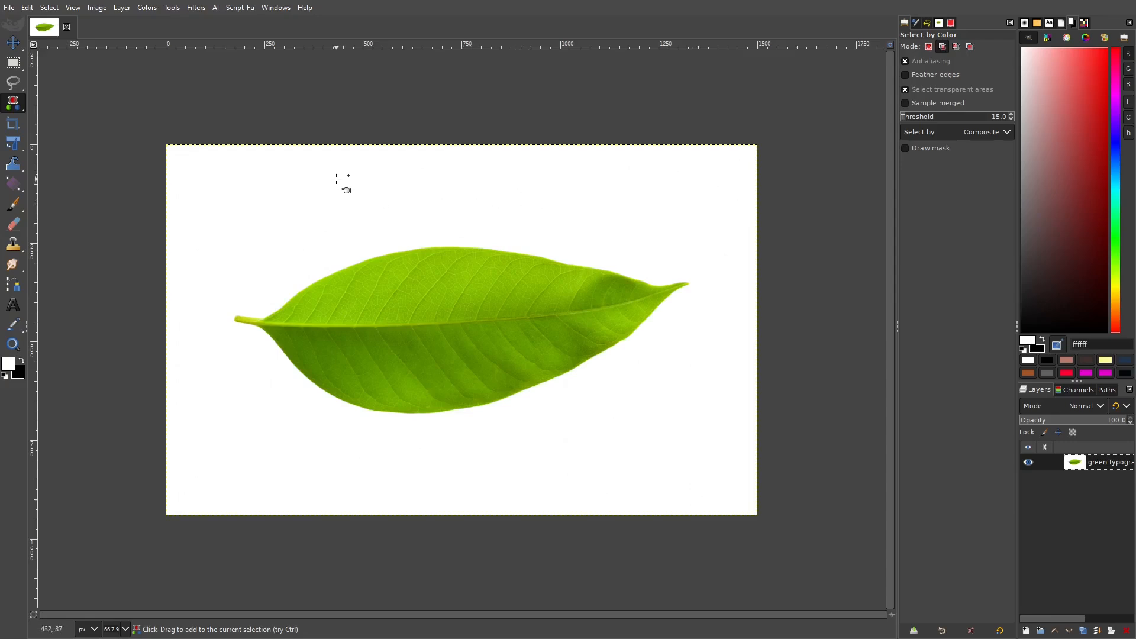
left_click(312, 207)
left_click(12, 47)
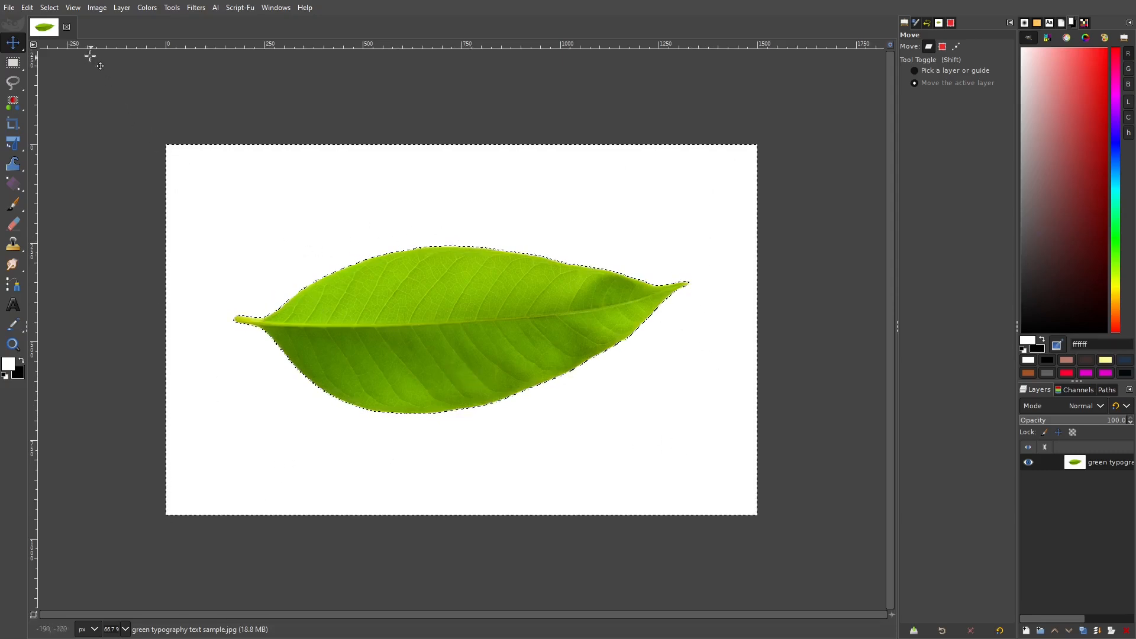
Step: Invert the selection so it covers the leaf, and cut the leaf out of the photo layer
left_click(50, 7)
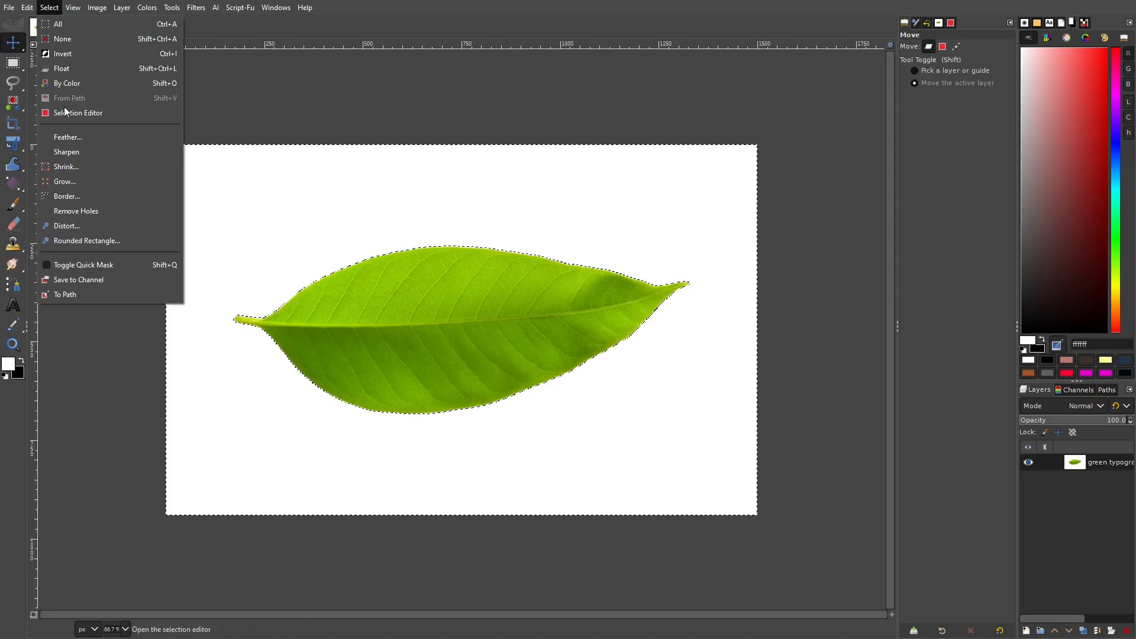
left_click(65, 54)
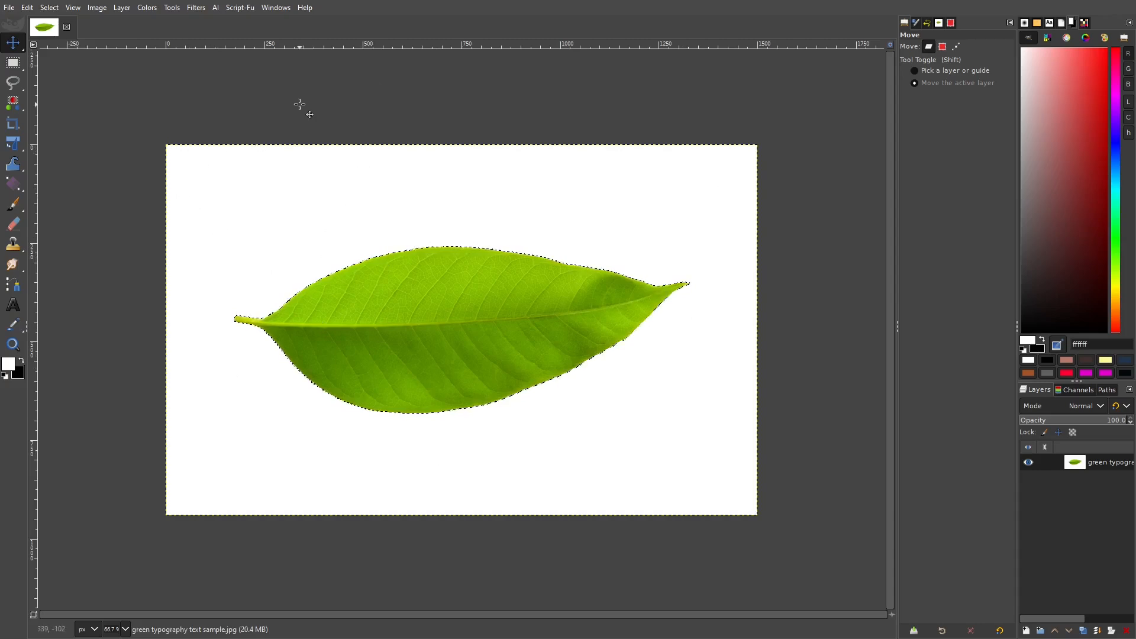
left_click(27, 8)
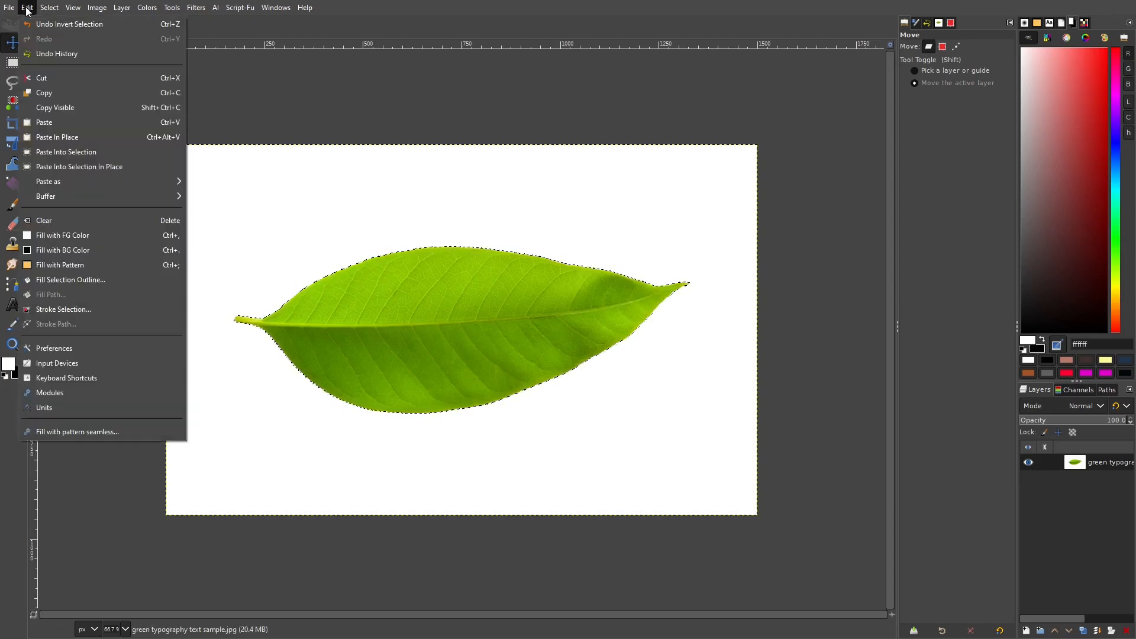
left_click(51, 79)
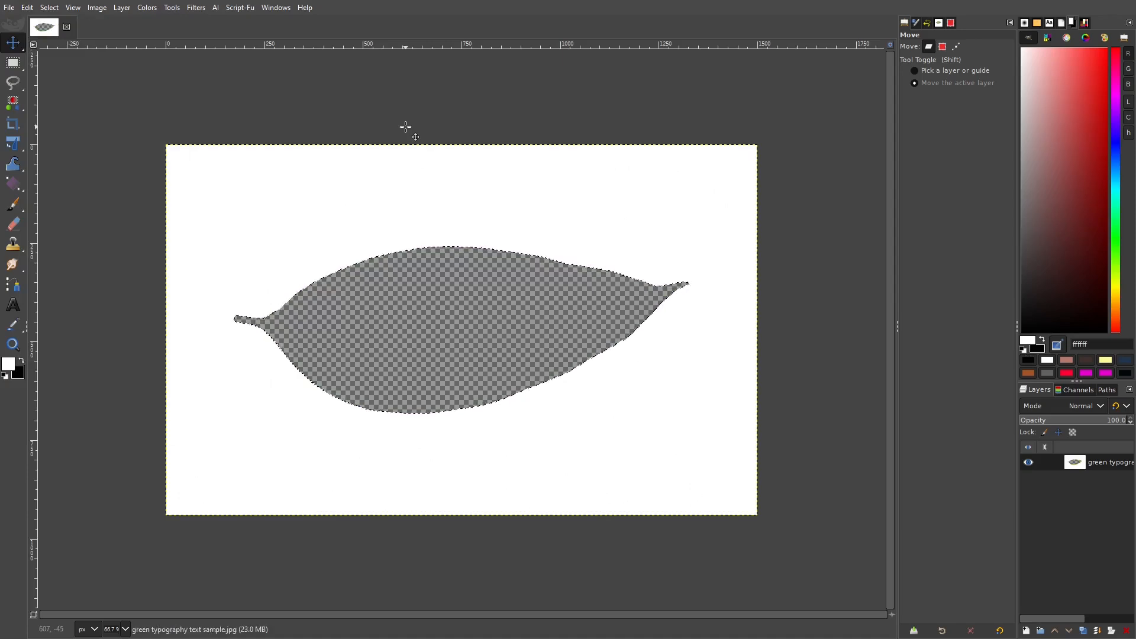
Step: Paste the cut leaf in place as a new layer and expand that layer to the image size
left_click(28, 8)
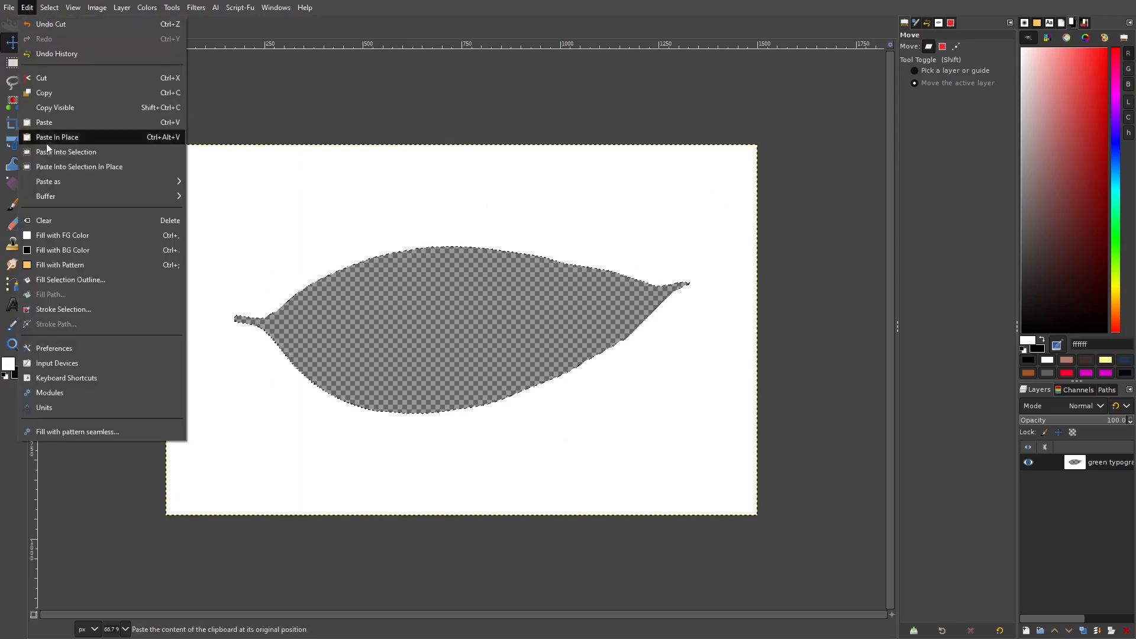
mouse_move(55, 184)
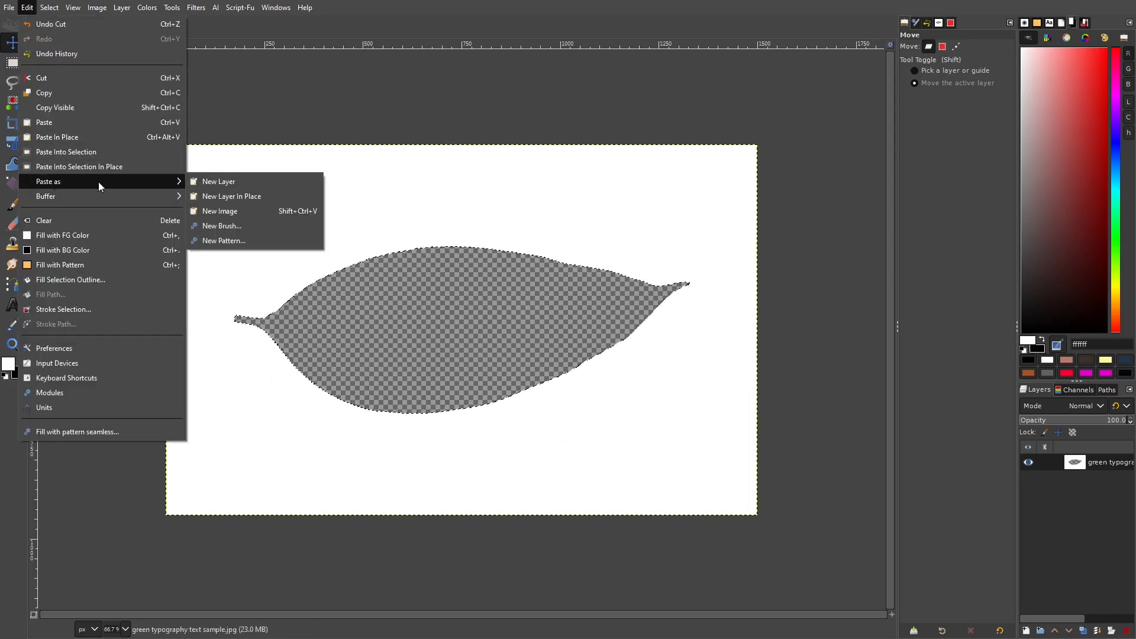
left_click(243, 197)
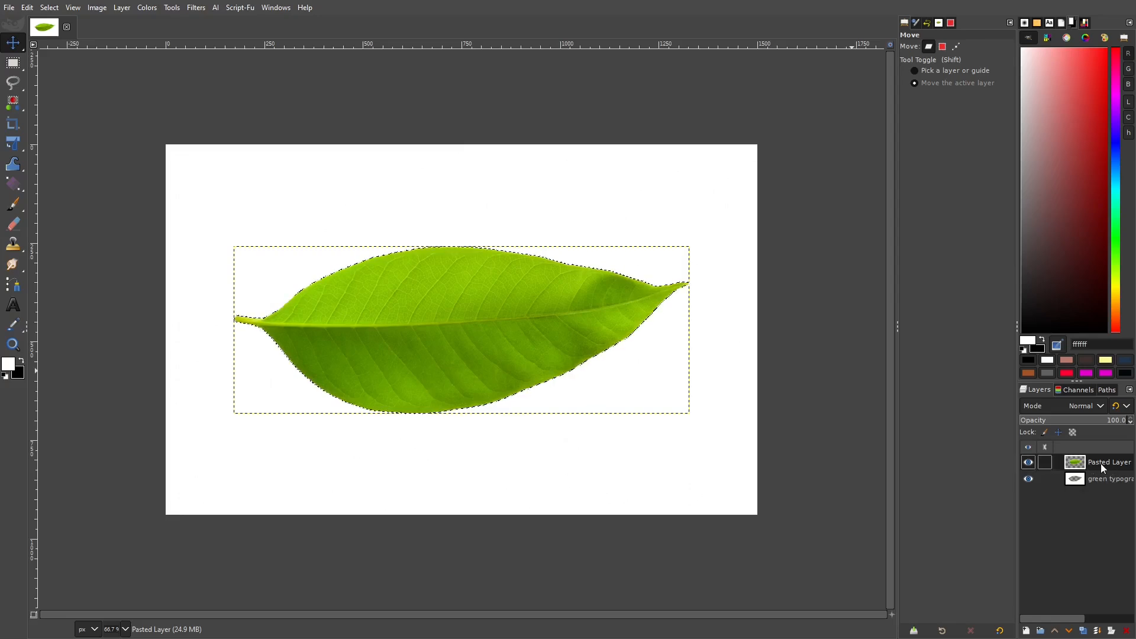
left_click(121, 8)
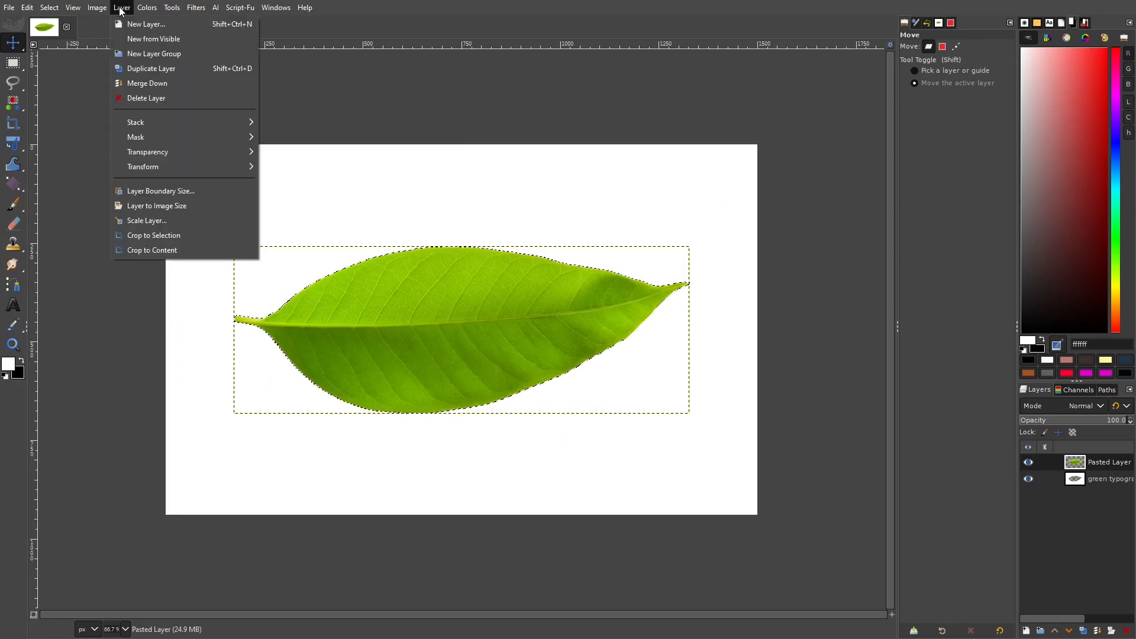
left_click(148, 205)
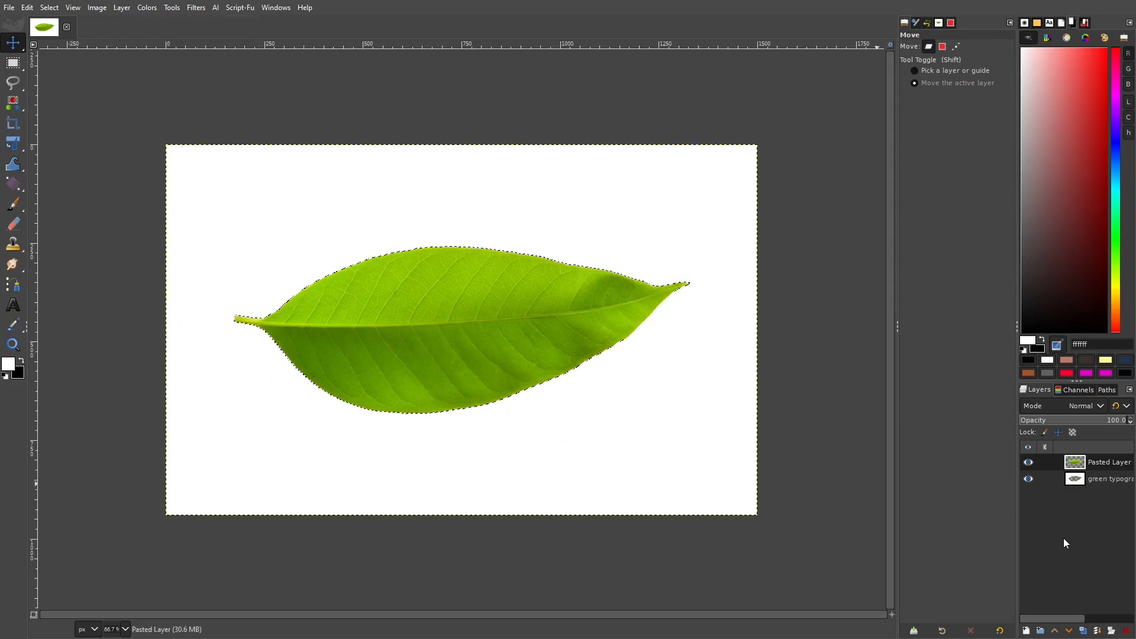
Step: Hide the pasted leaf layer and fill the leaf-shaped hole in the original layer with the white foreground color
left_click(1028, 462)
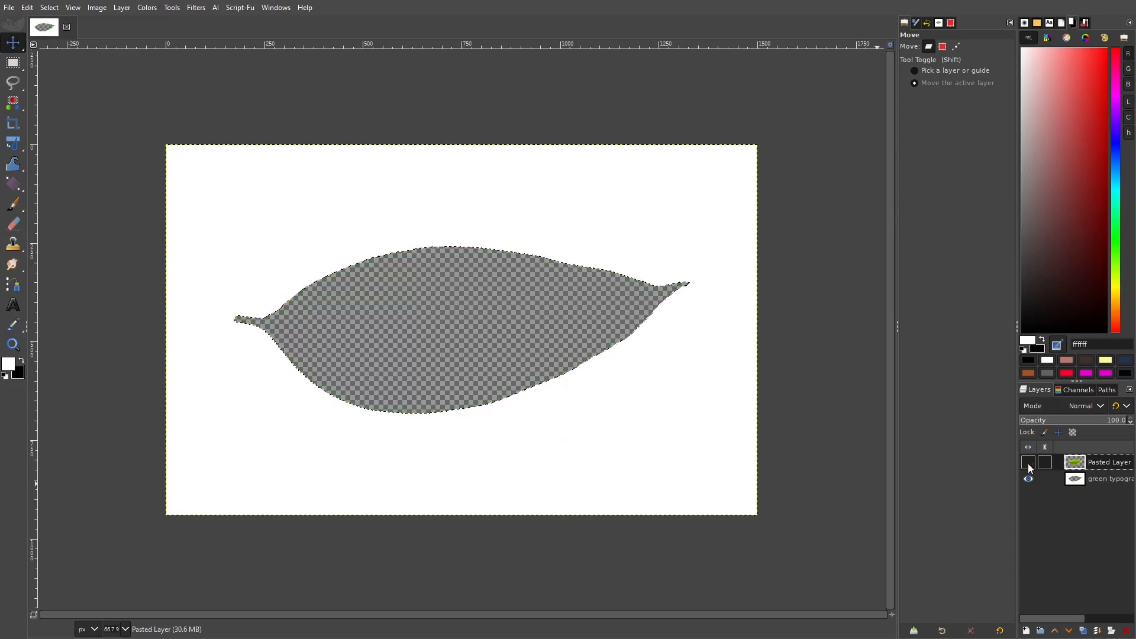
left_click(1028, 464)
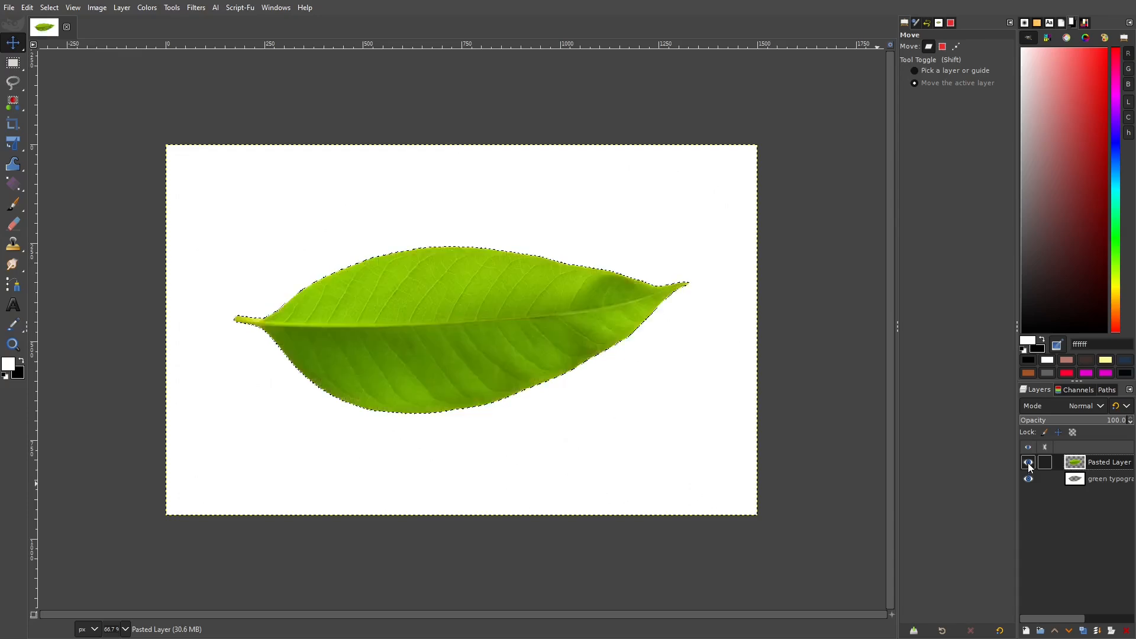
left_click(1027, 462)
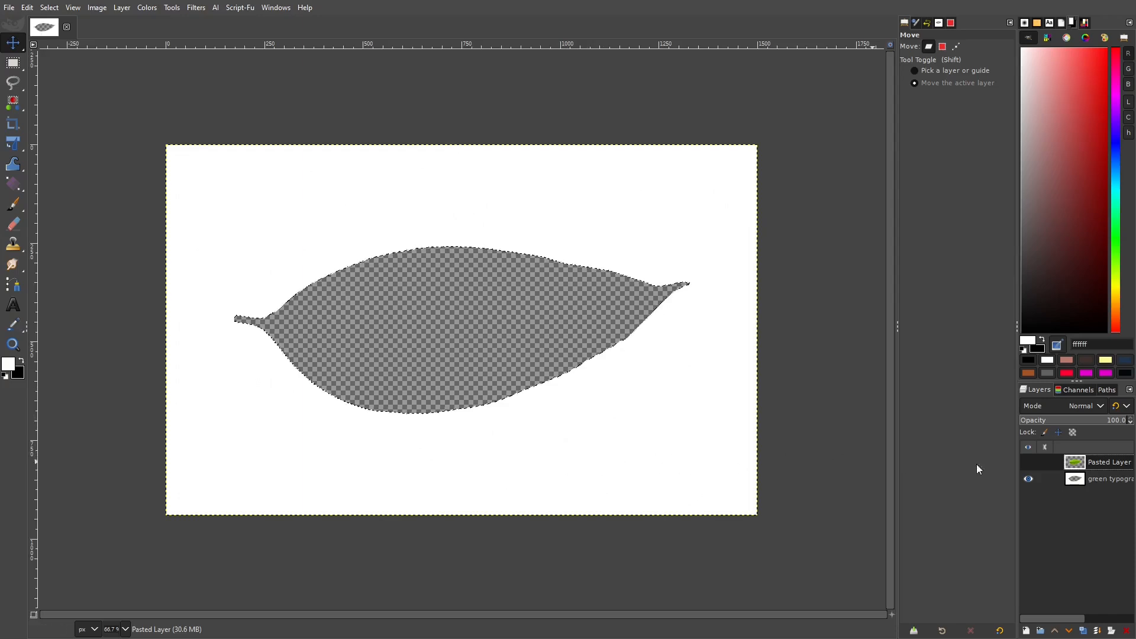
left_click(1105, 480)
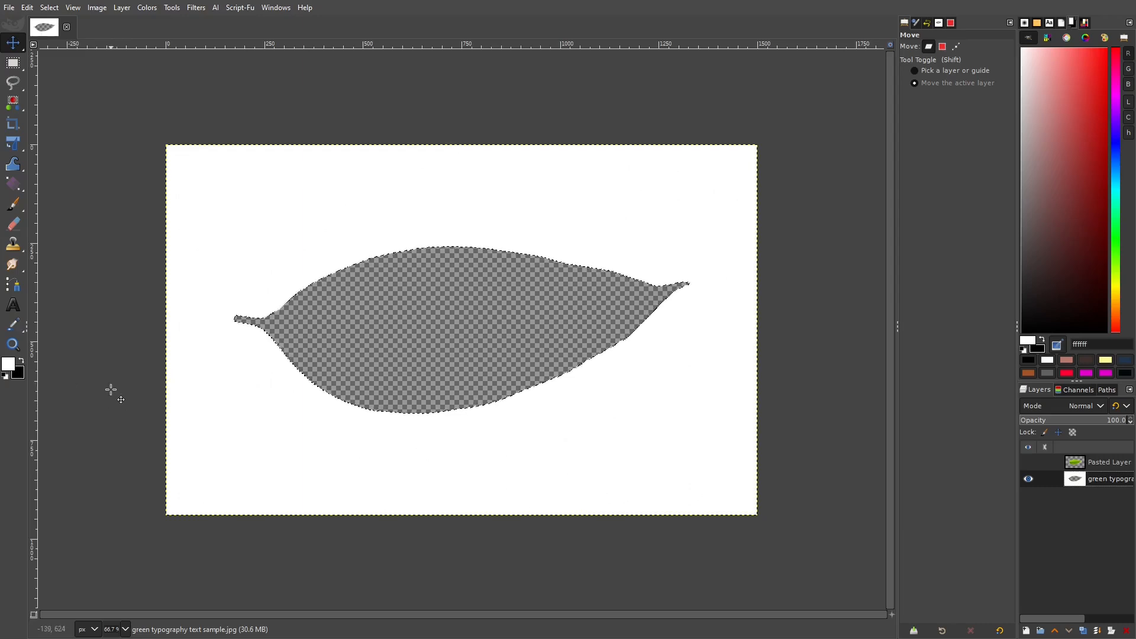
left_click(28, 7)
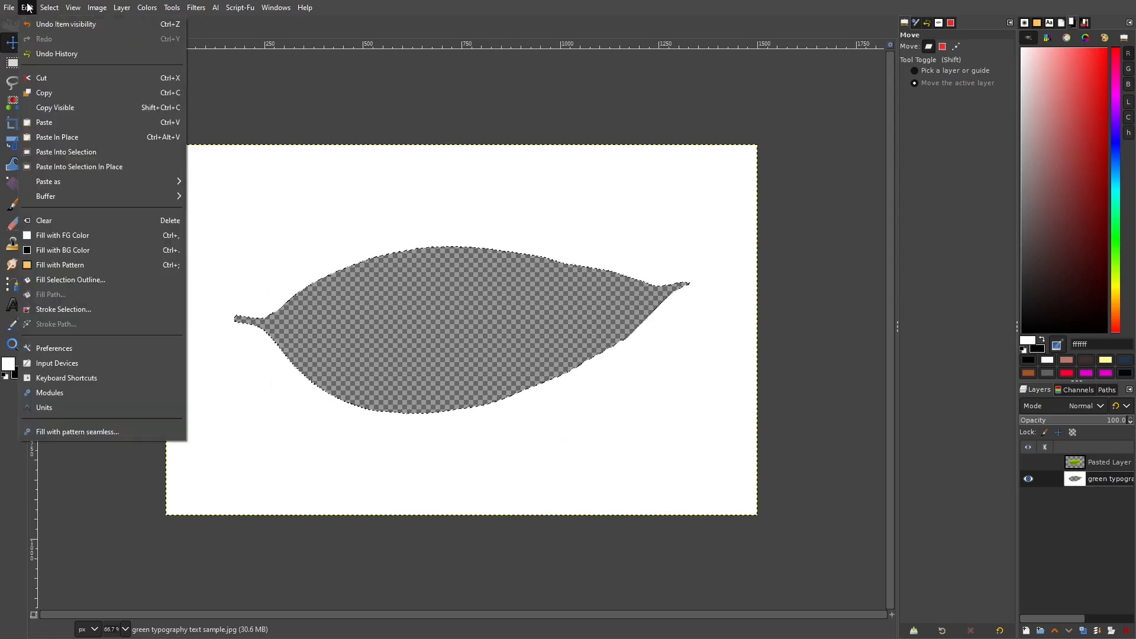
left_click(94, 236)
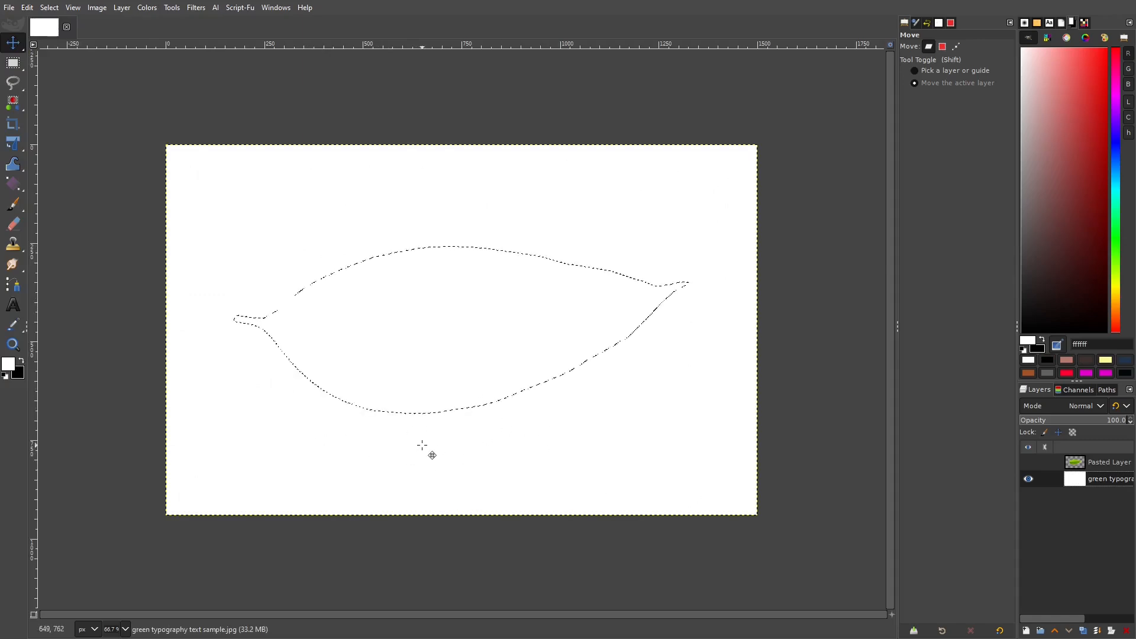
Step: Clear the selection, then make the pasted leaf layer active and visible again
left_click(49, 7)
left_click(58, 39)
left_click(1102, 462)
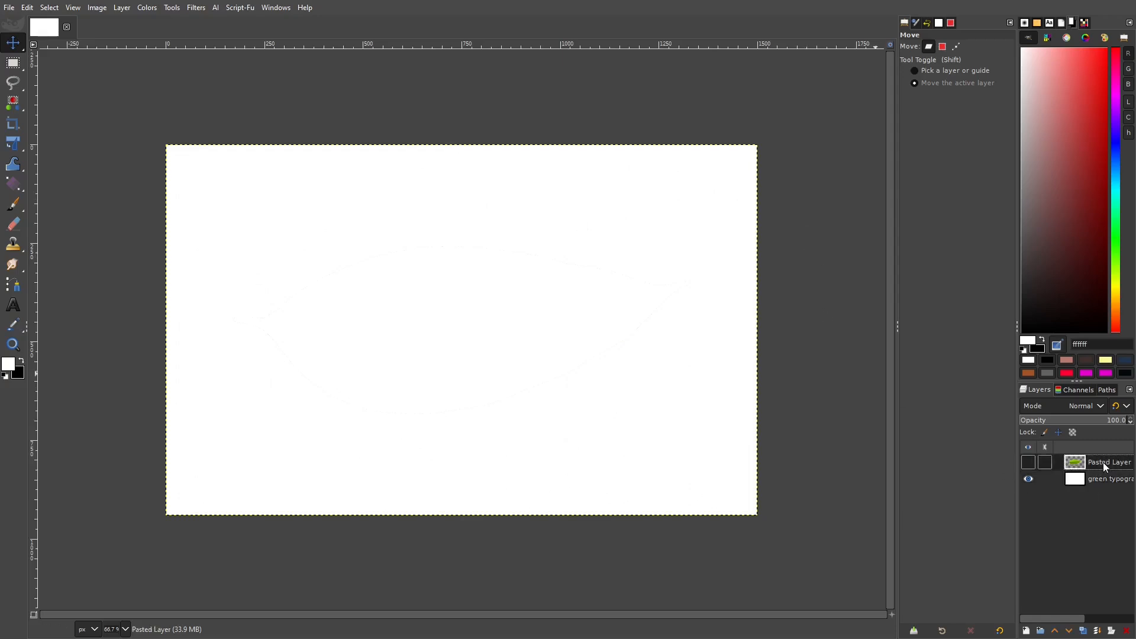
left_click(1027, 462)
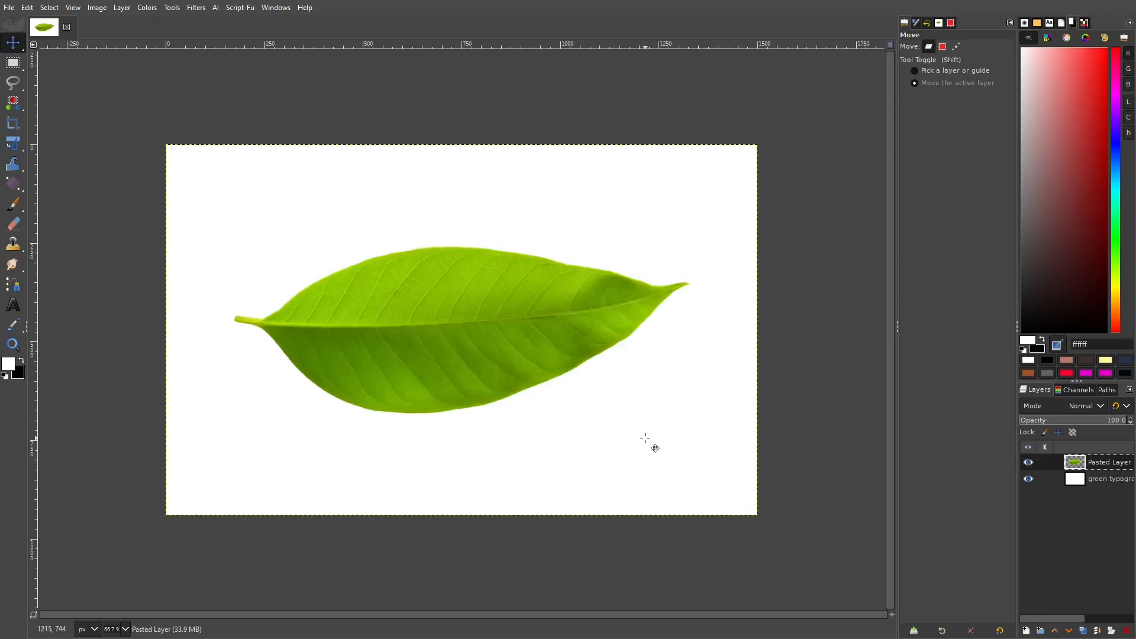
Step: Toggle the pasted leaf layer's visibility repeatedly to compare the image with and without the leaf, leaving it shown
left_click(1027, 462)
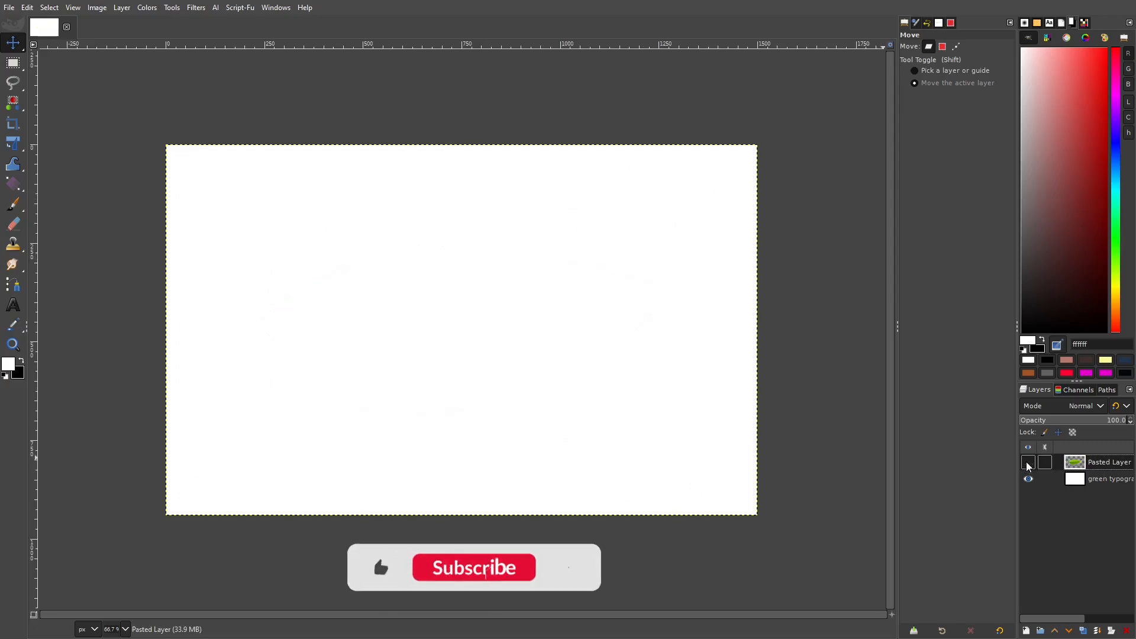
left_click(1027, 462)
left_click(1027, 462)
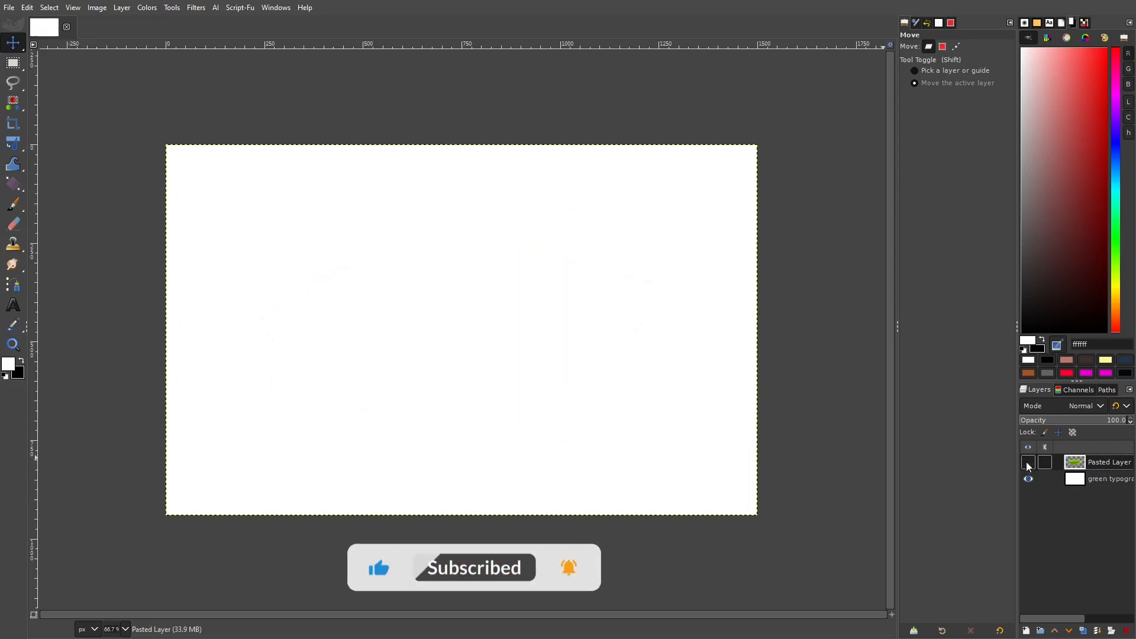
left_click(1028, 462)
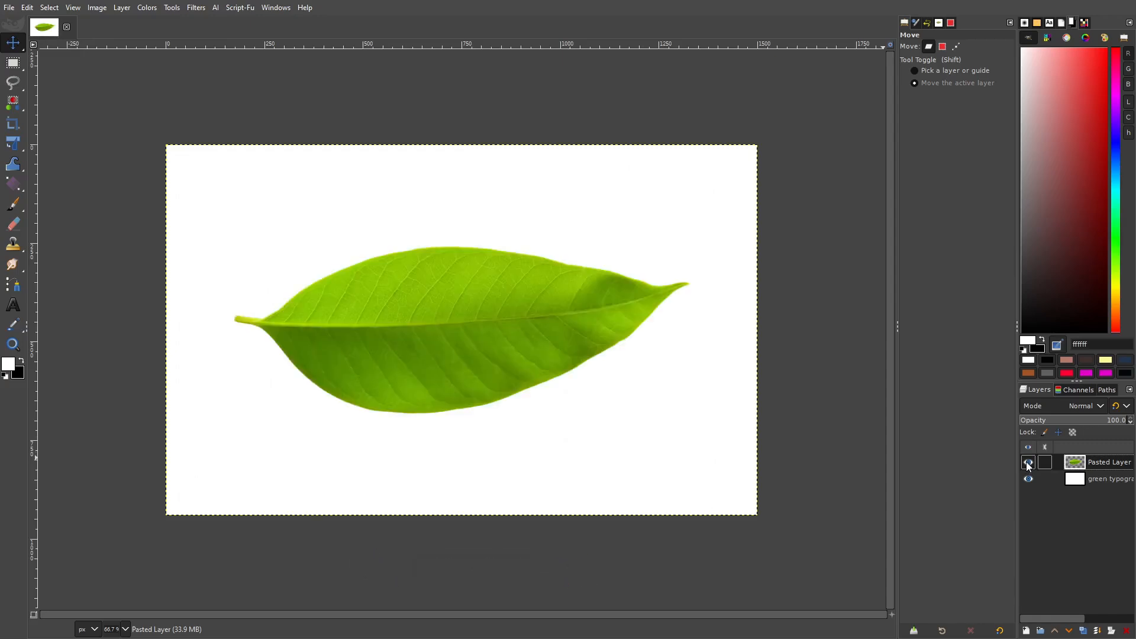
left_click(1027, 462)
left_click(1027, 462)
left_click(1028, 462)
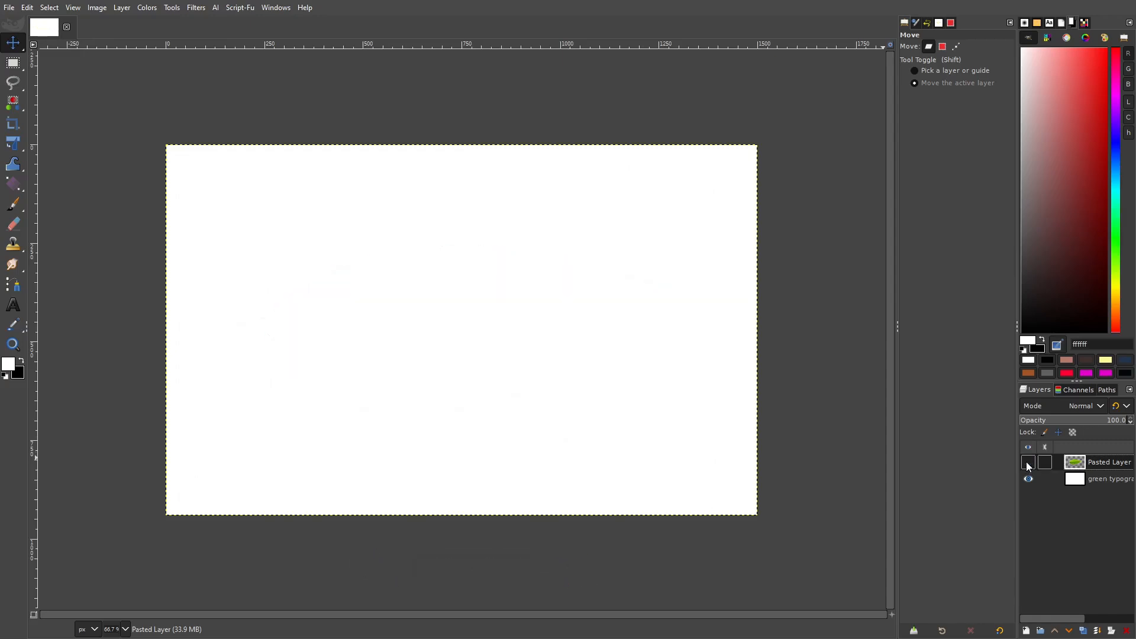
left_click(1028, 462)
left_click(1028, 462)
left_click(1028, 462)
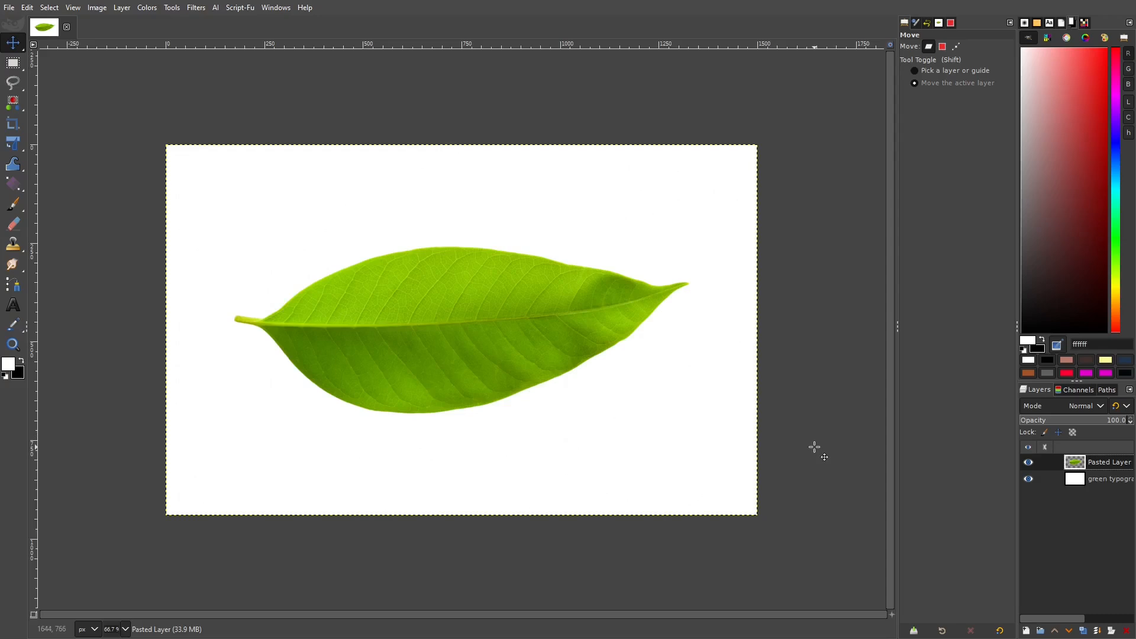
Step: Set up the Text tool with the Artifakt Element Heavy font and black as the text color
left_click(13, 305)
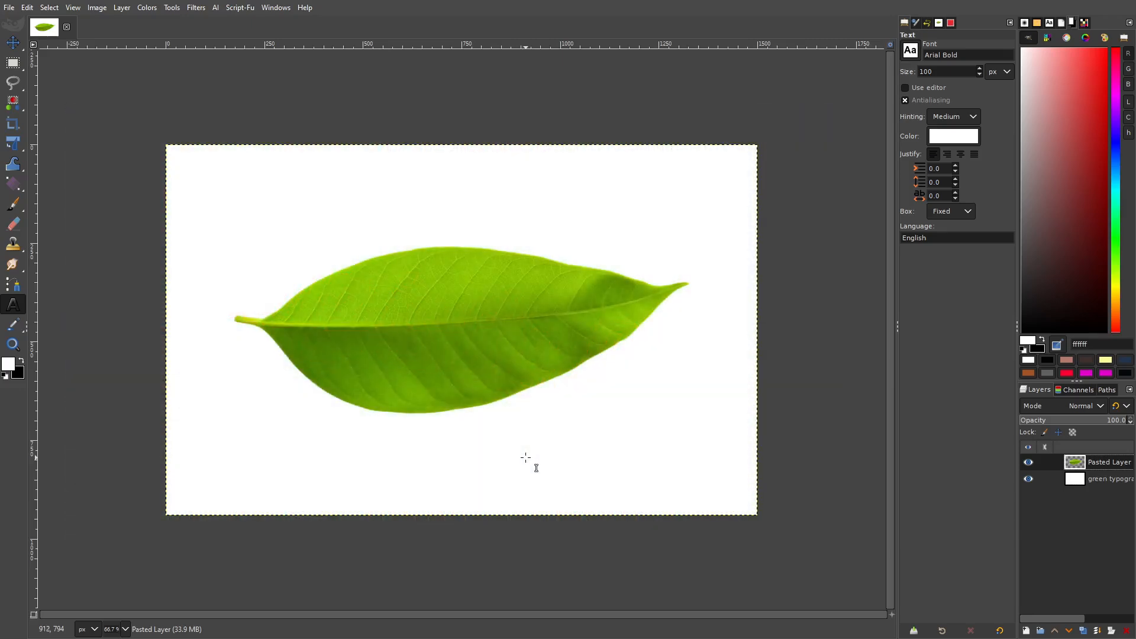
left_click(912, 51)
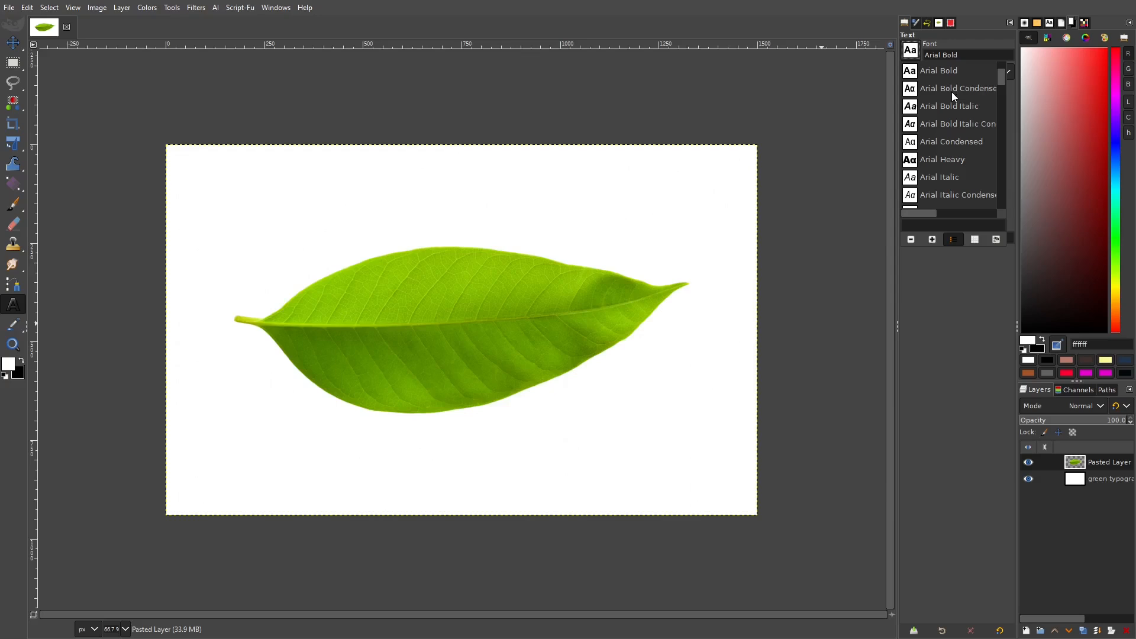
scroll(951, 93, "down", 5)
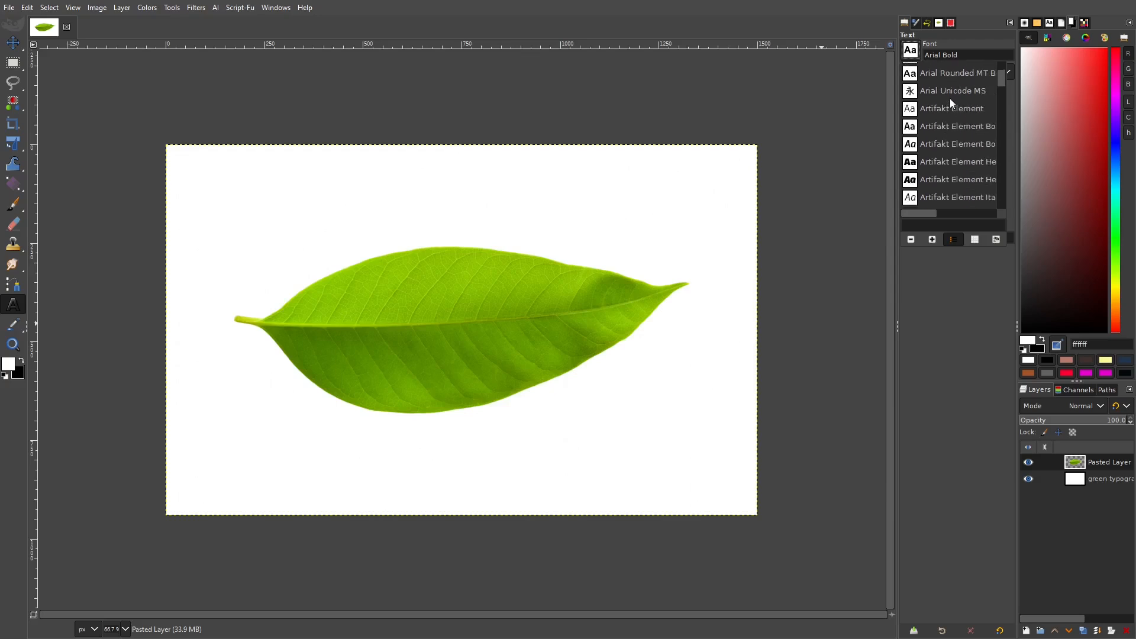
left_click(950, 118)
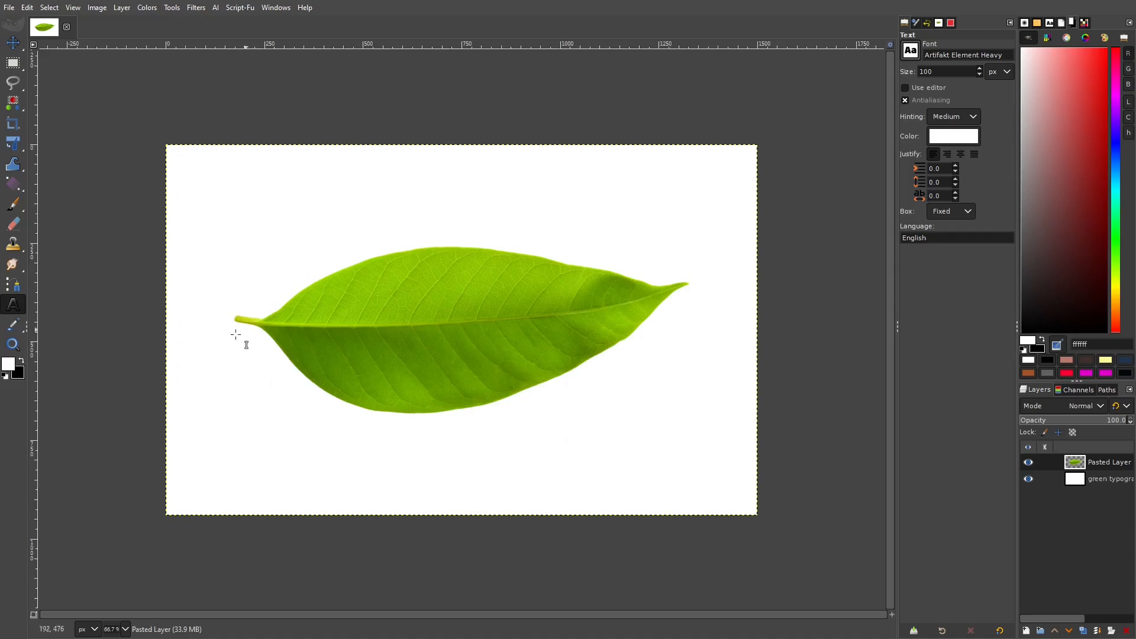
left_click(21, 360)
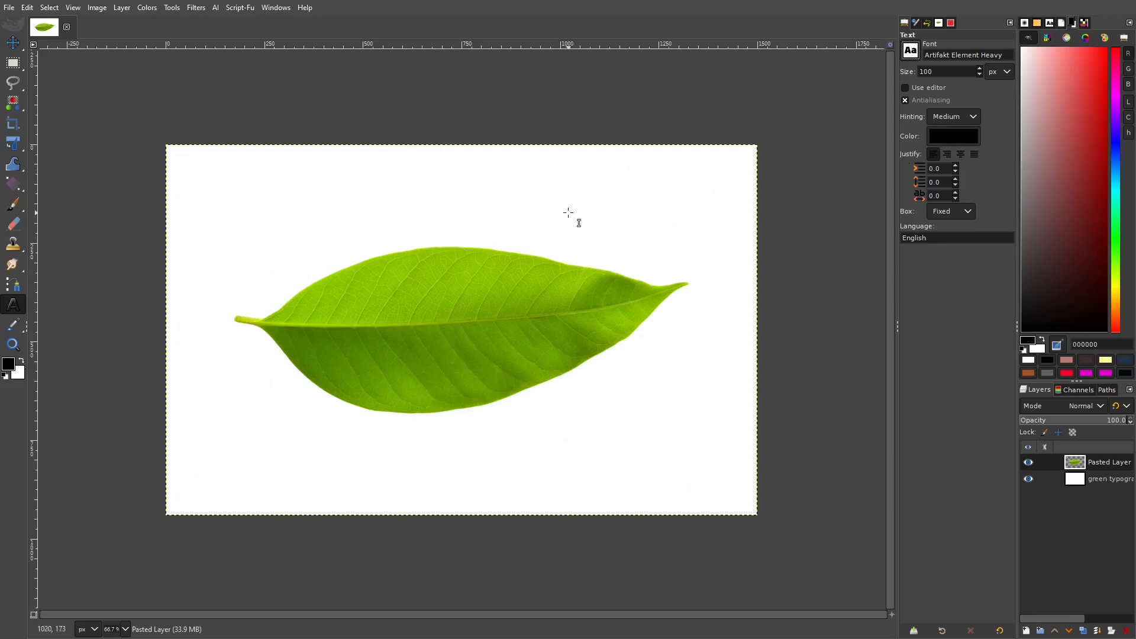
Step: Create a text box over the middle of the leaf and enter the word GREEN in it
left_click_drag(299, 251, 614, 386)
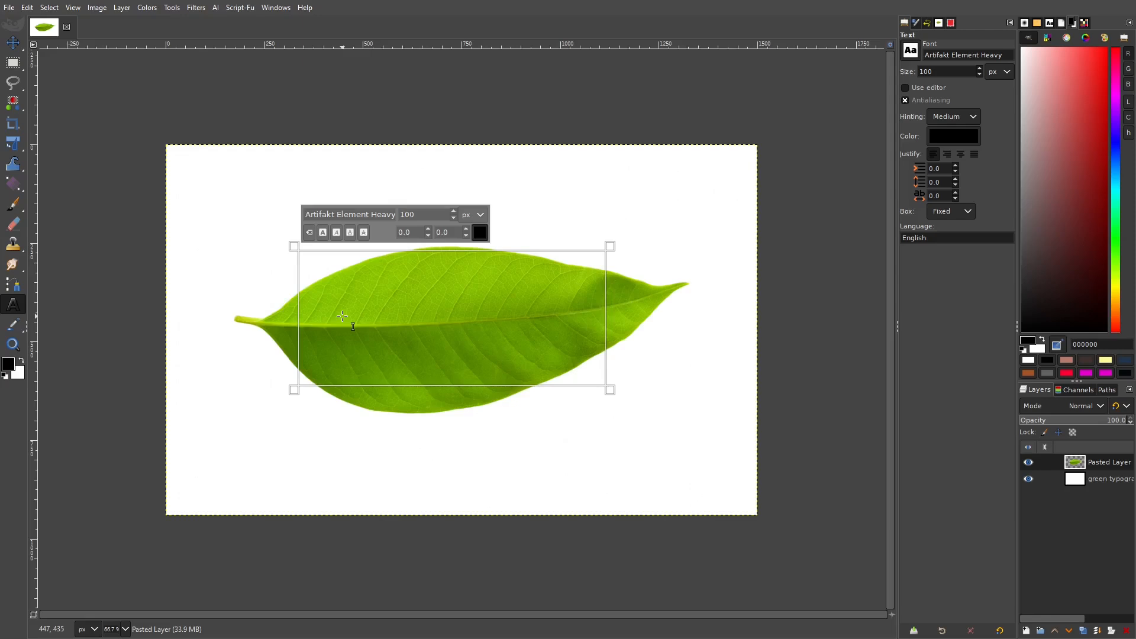
type("G")
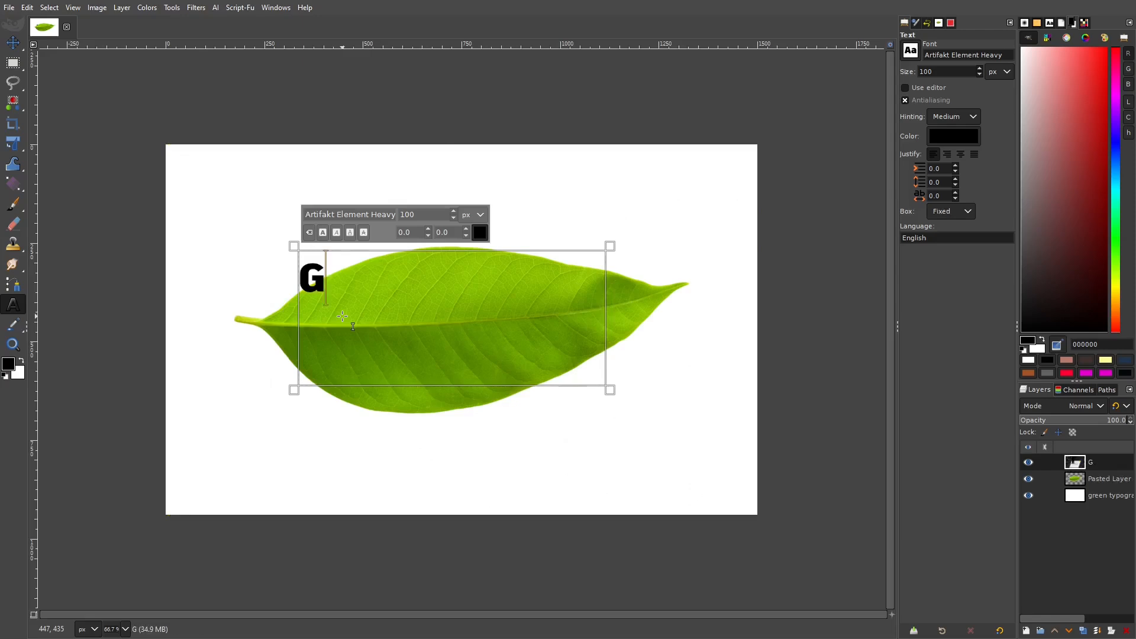
type("REEN")
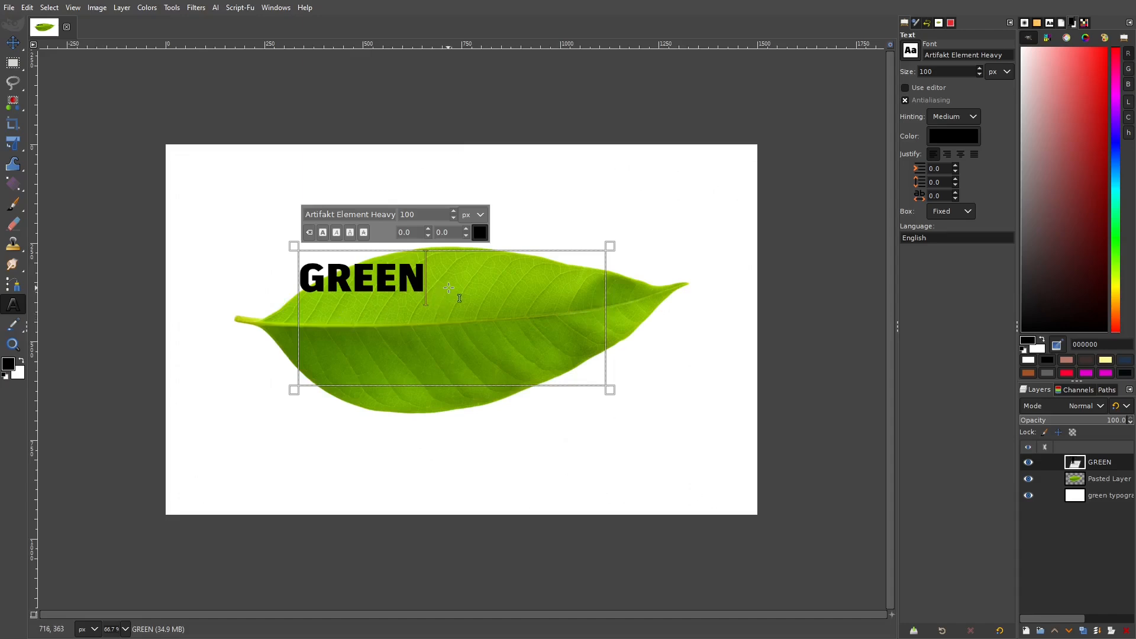
Step: Set the size of the whole GREEN text to 200 px and move the text layer toward the leaf's centre
key("ctrl+a")
left_click_drag(949, 72, 876, 73)
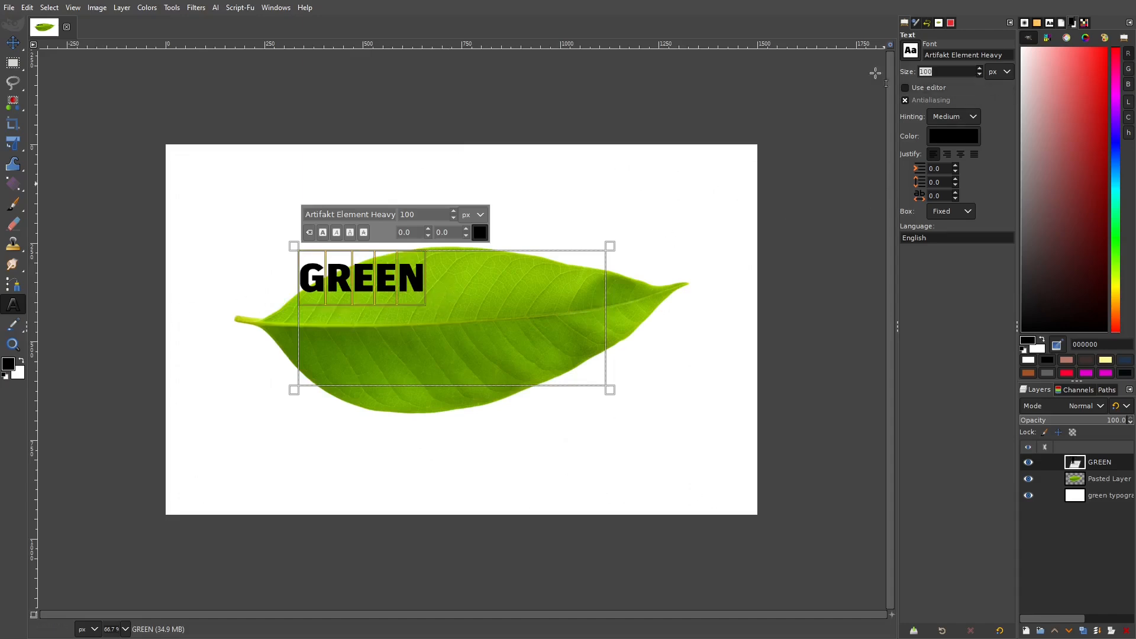
type("180")
key("Return")
key("BackSpace")
key("BackSpace")
key("BackSpace")
type("200")
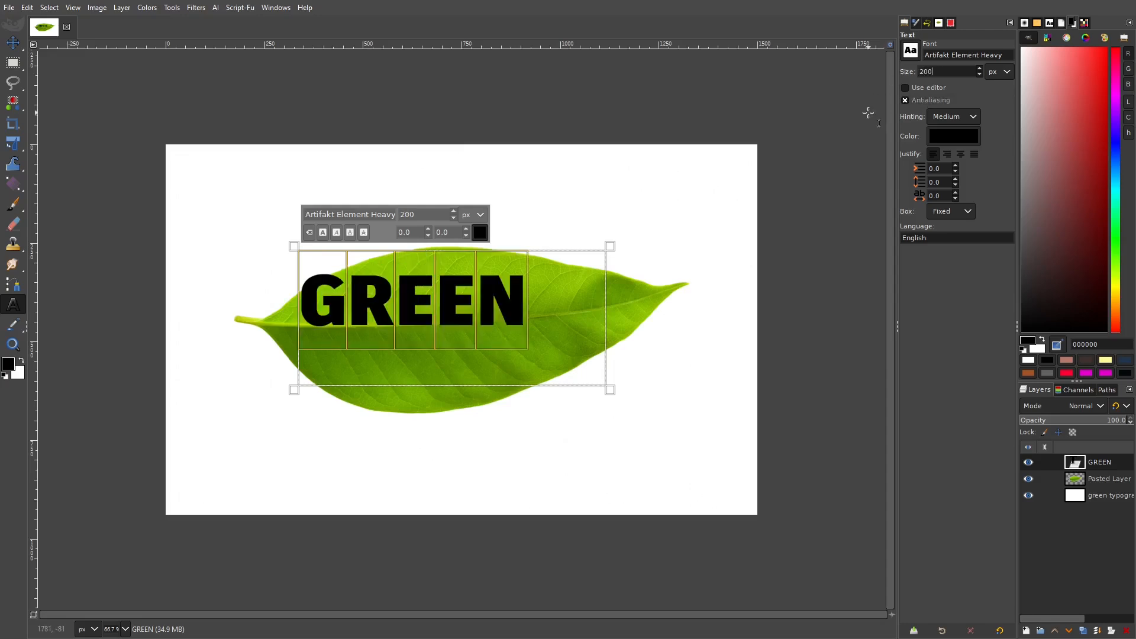
key("Return")
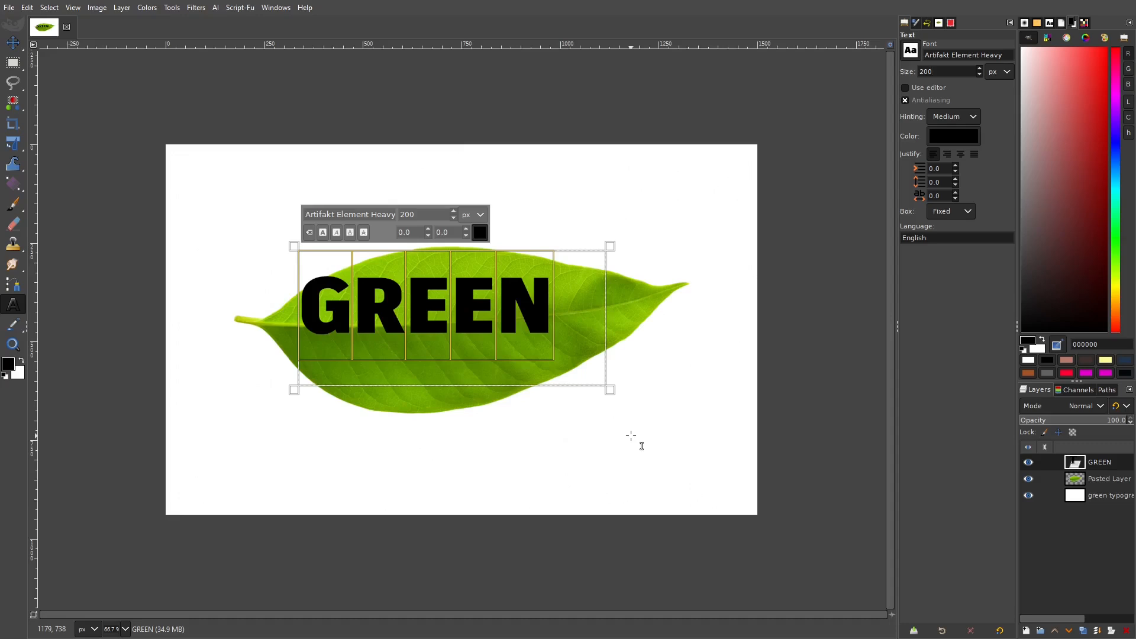
left_click(12, 42)
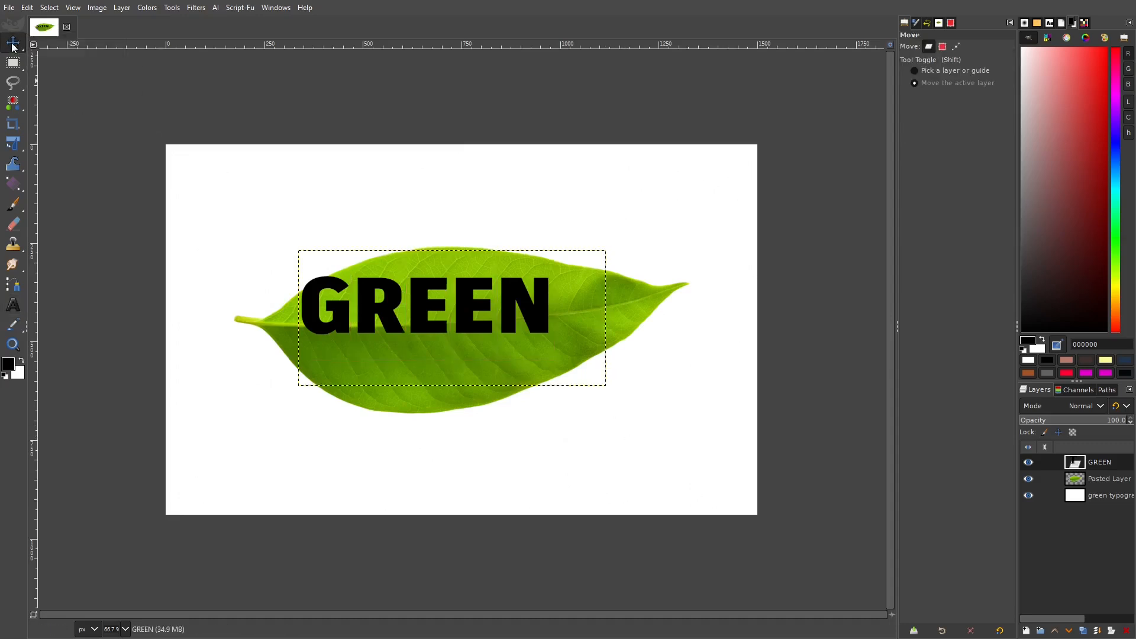
left_click_drag(447, 316, 473, 337)
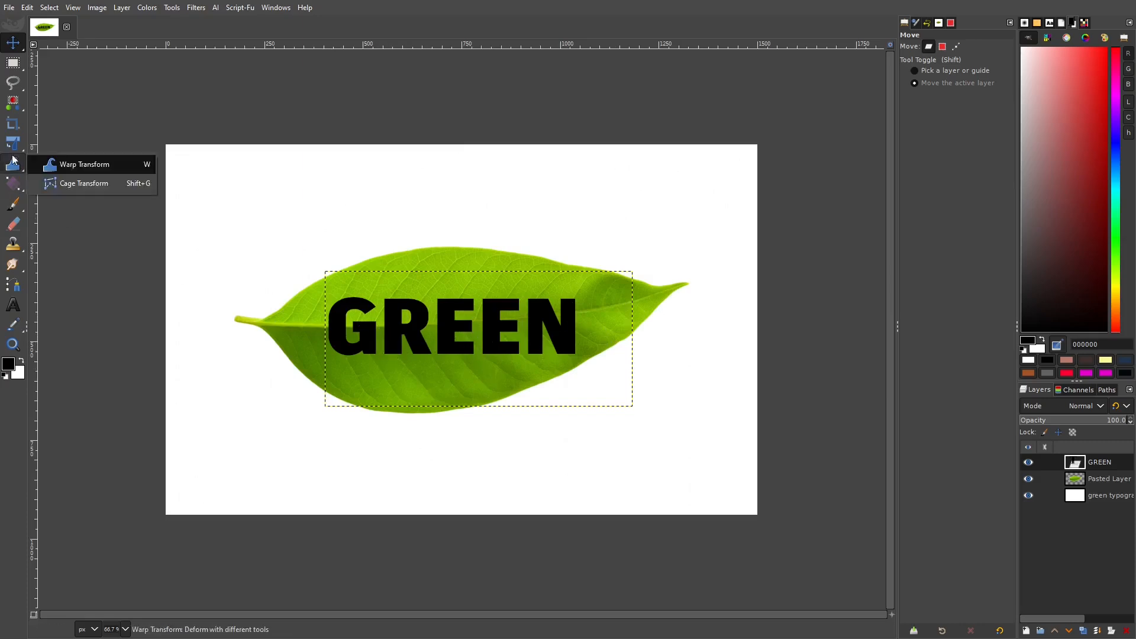
Step: Rotate the GREEN text layer counterclockwise by about 2.6 degrees to follow the leaf's tilt
mouse_move(13, 144)
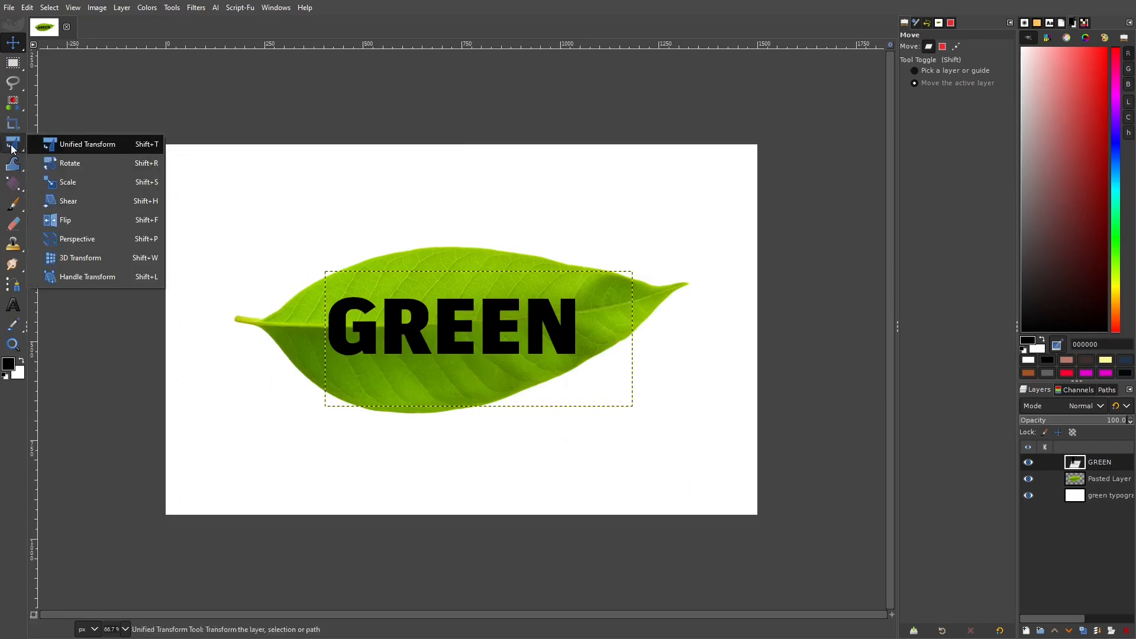
left_click(88, 166)
left_click(459, 337)
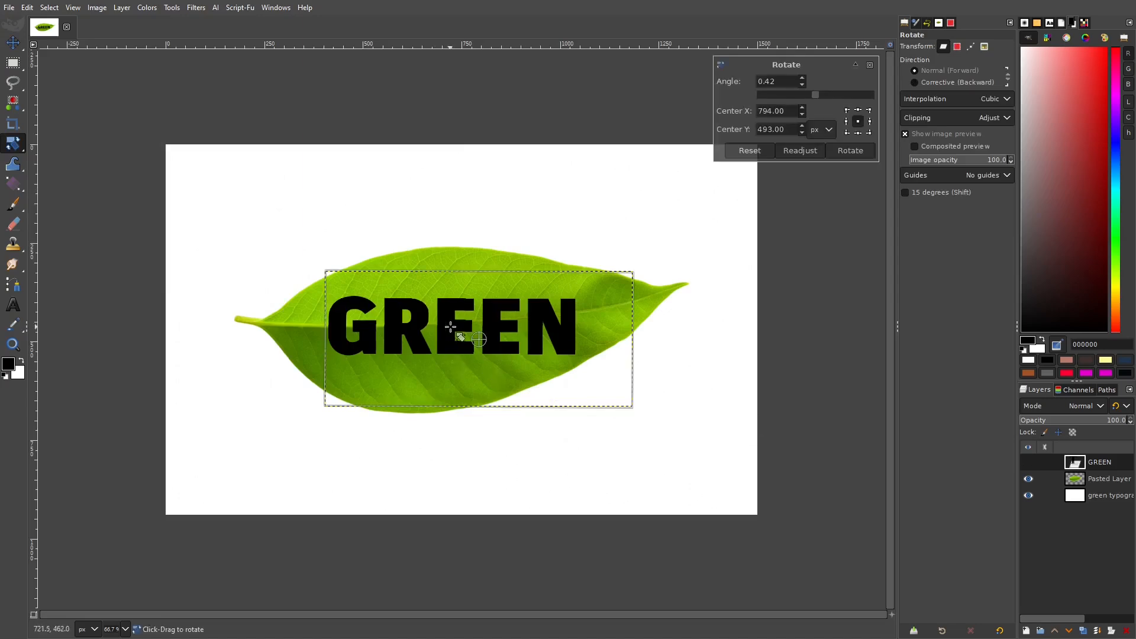
left_click(801, 84)
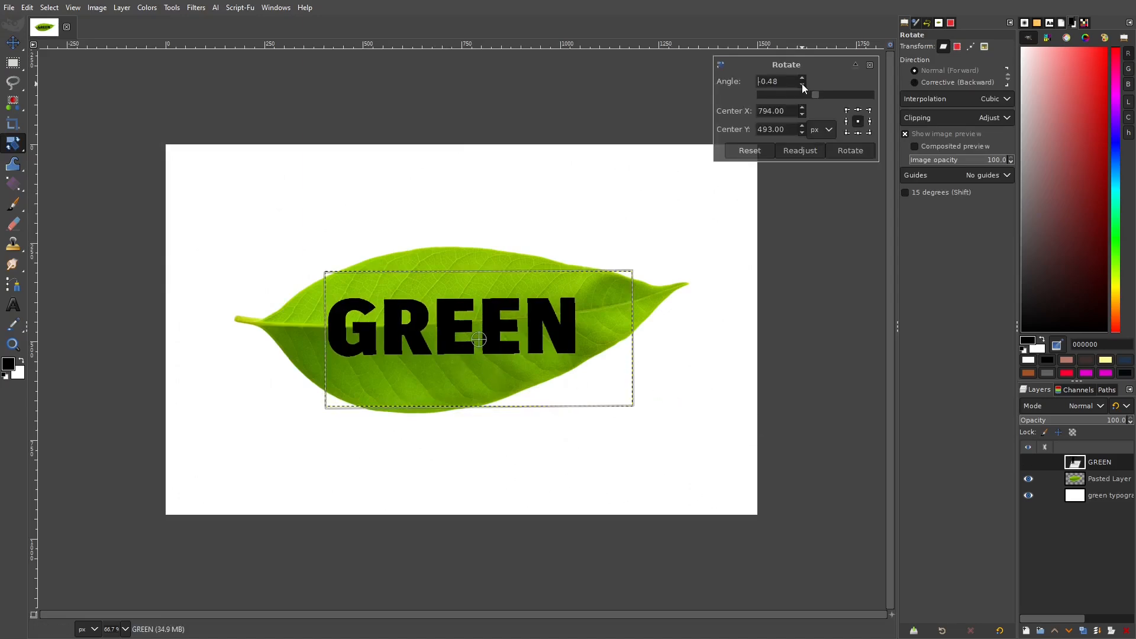
left_click(801, 85)
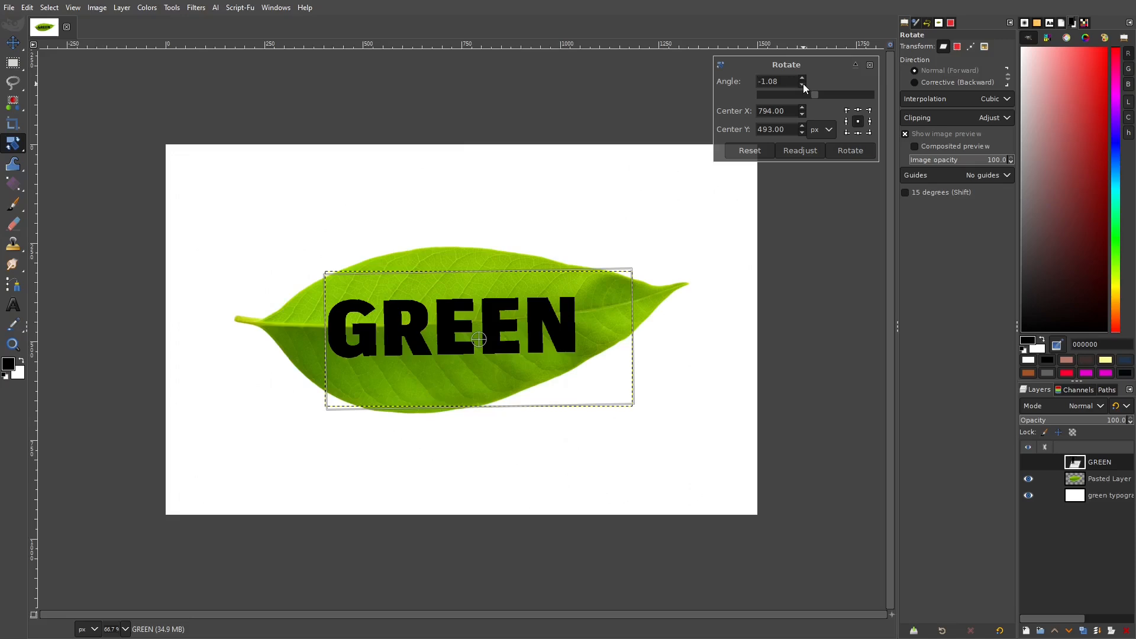
left_click(801, 84)
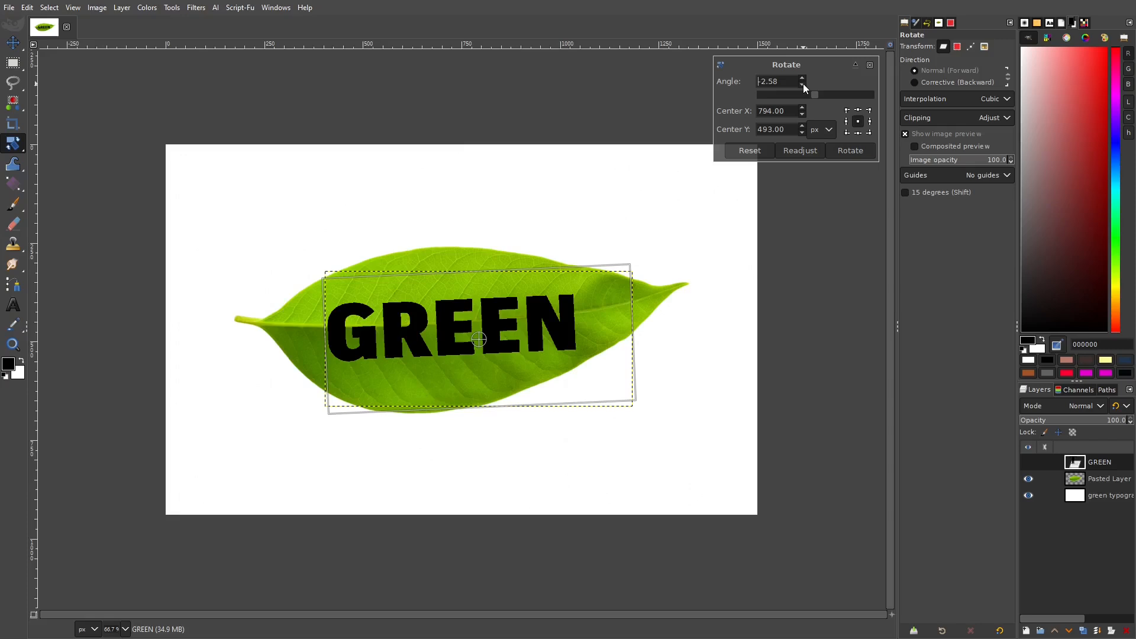
left_click(802, 84)
left_click(850, 150)
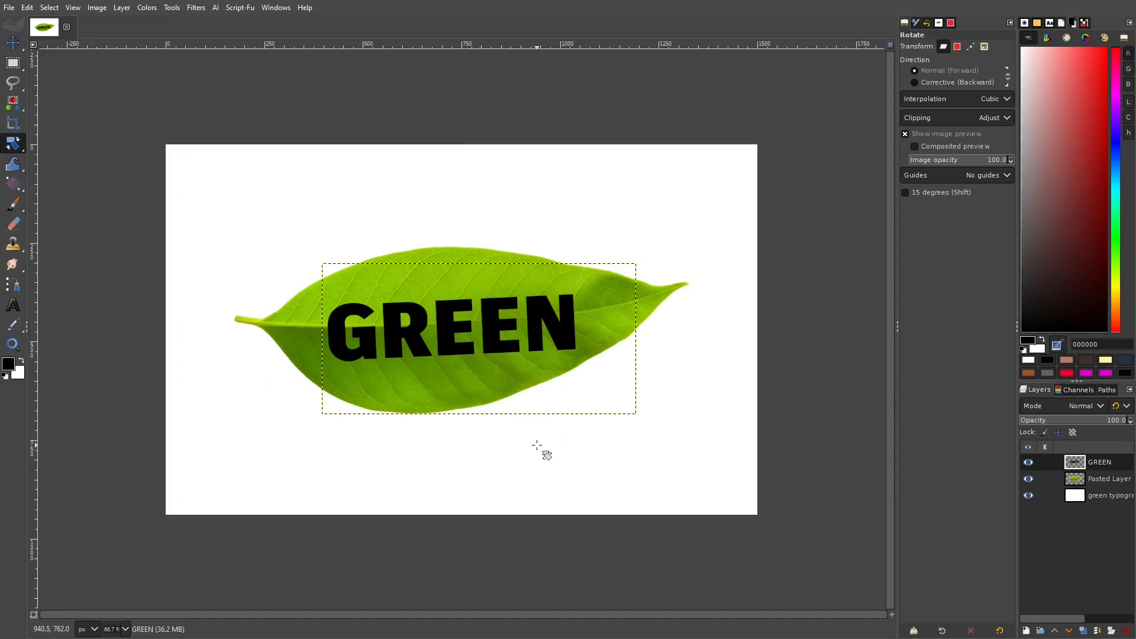
Step: Start a Perspective transform on the GREEN layer and pull all four corners outward, making the G end taller than the N end
mouse_move(13, 143)
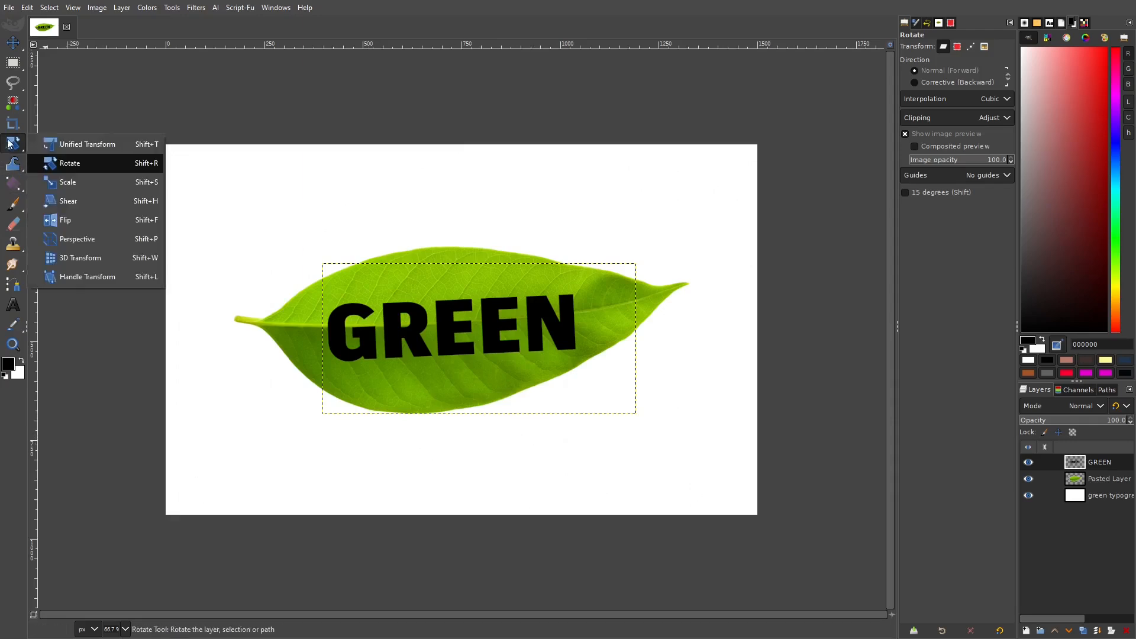
left_click(90, 240)
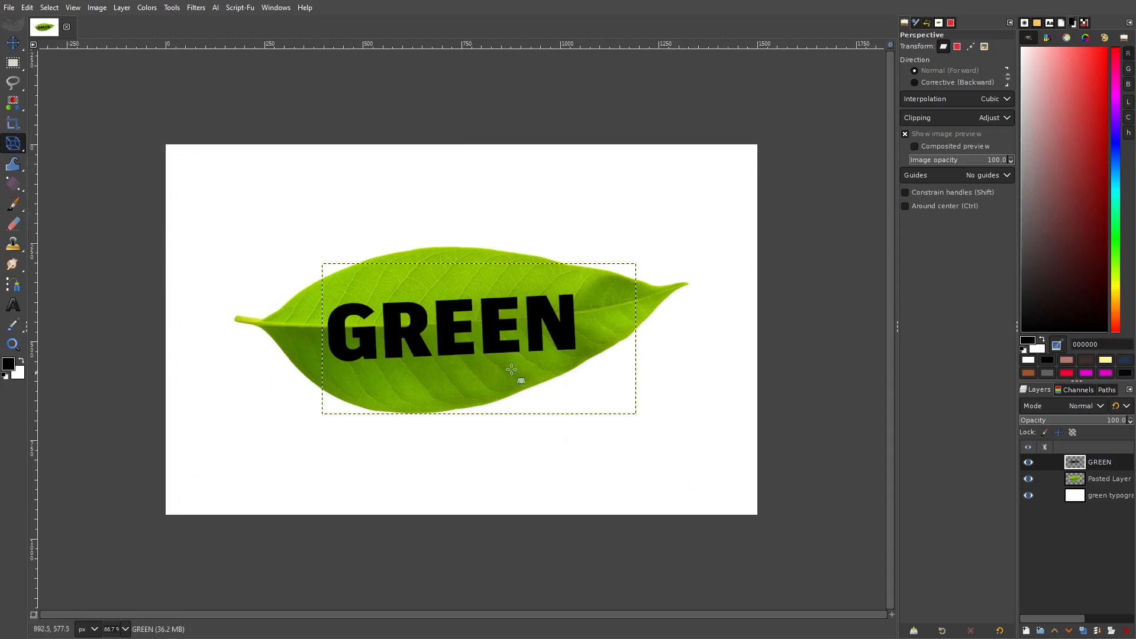
left_click(453, 332)
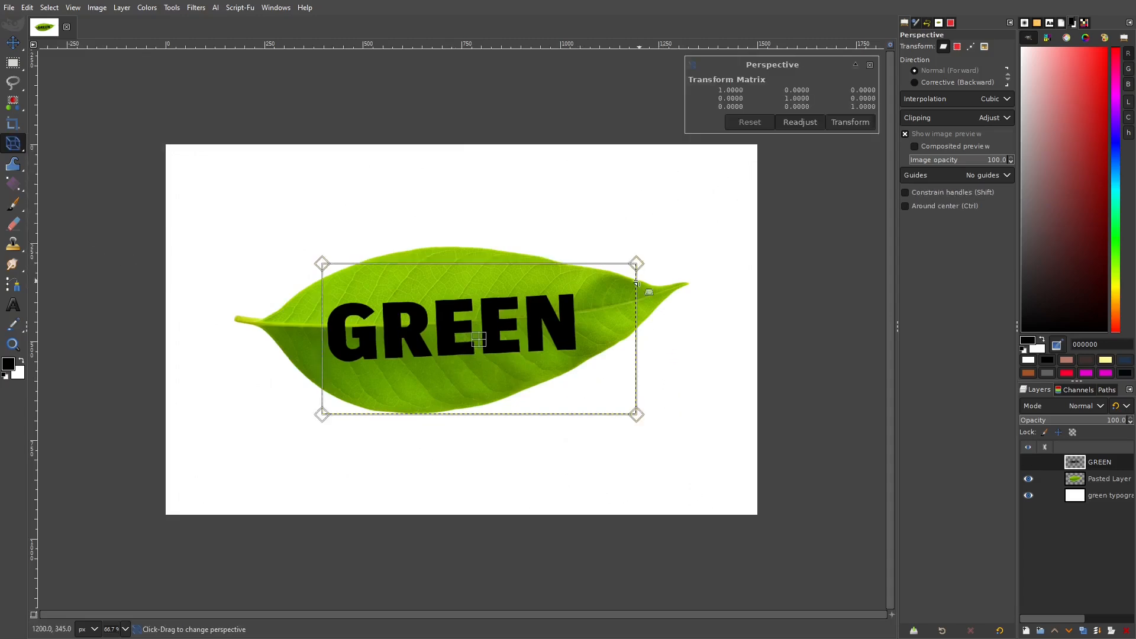
left_click_drag(662, 238, 673, 226)
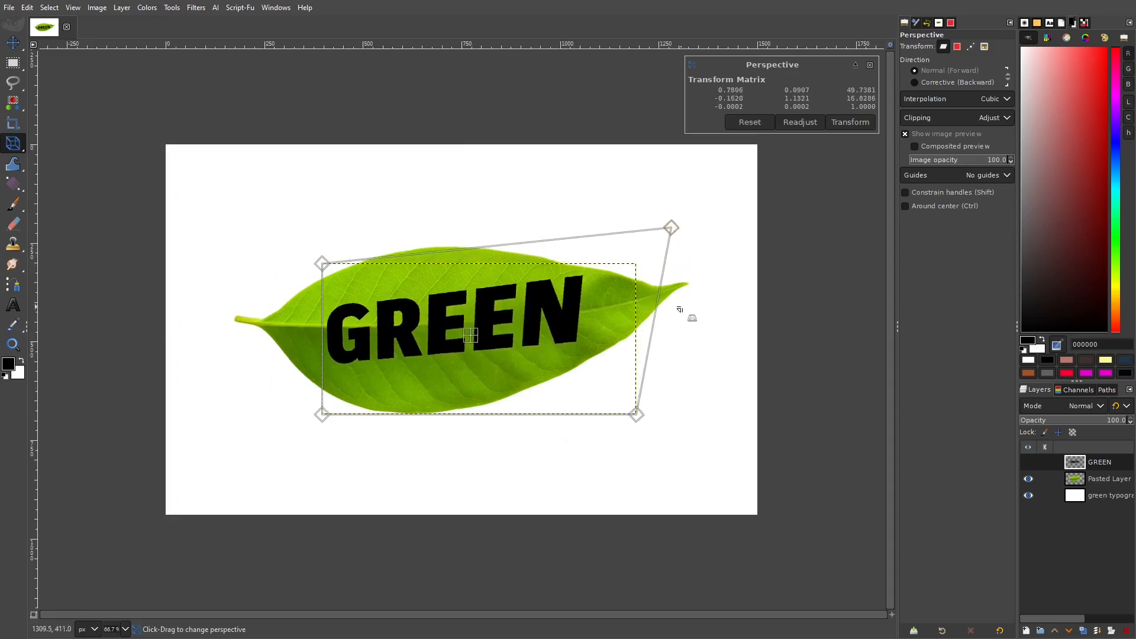
left_click_drag(638, 416, 694, 432)
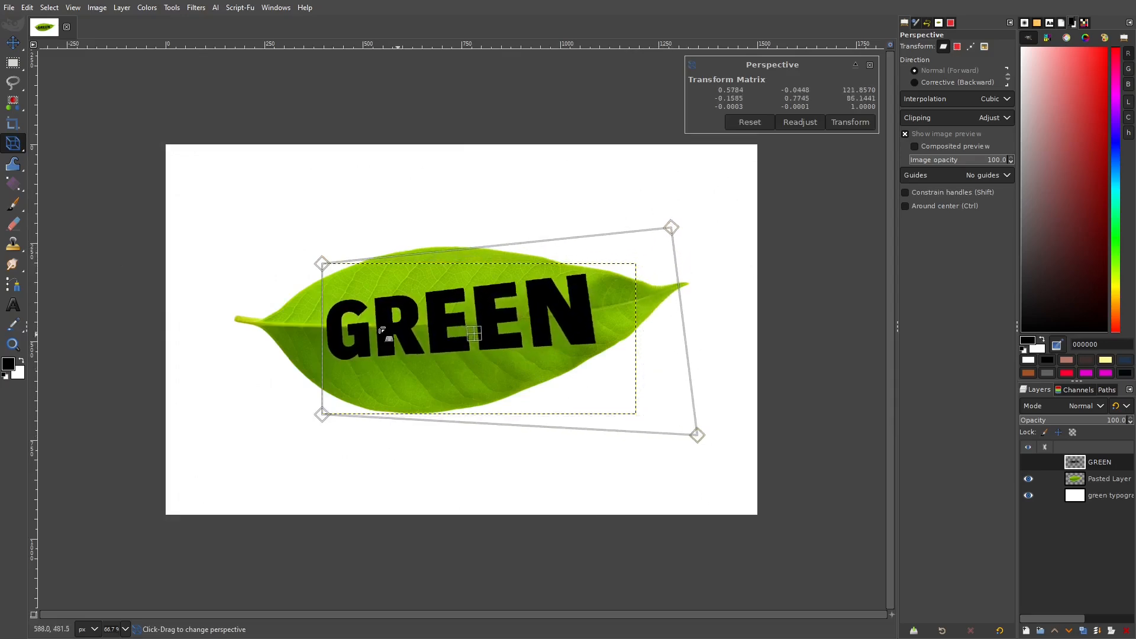
left_click_drag(322, 262, 308, 233)
left_click_drag(323, 415, 276, 487)
left_click_drag(308, 235, 299, 217)
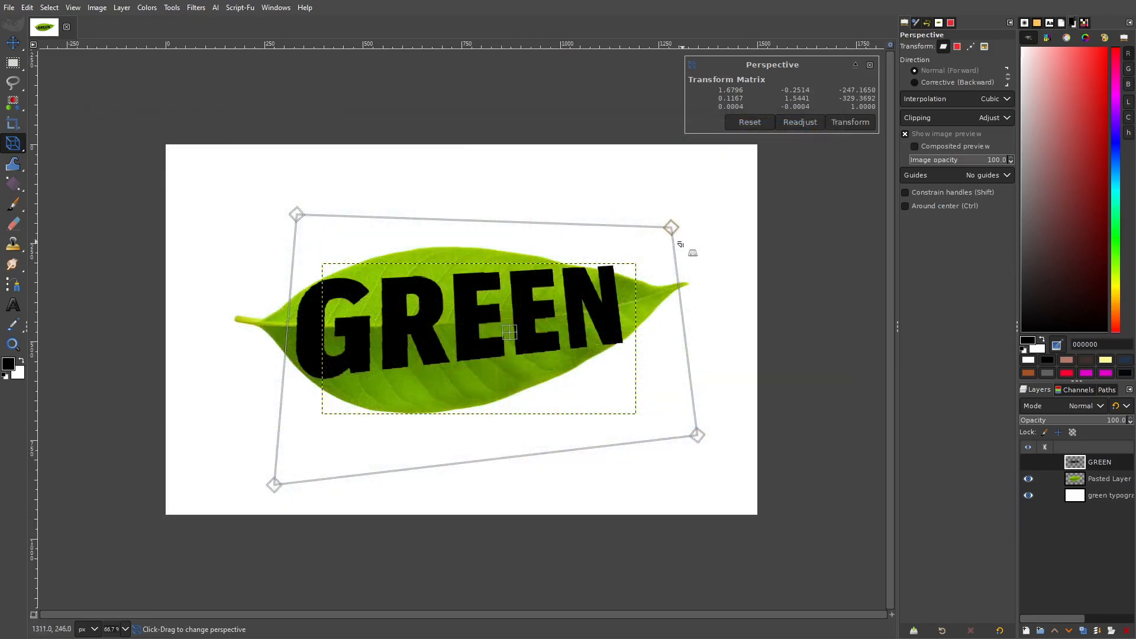
Step: Fine-tune the perspective corners so the lettering tapers toward the leaf's tip, and apply the transform
left_click_drag(681, 240, 671, 248)
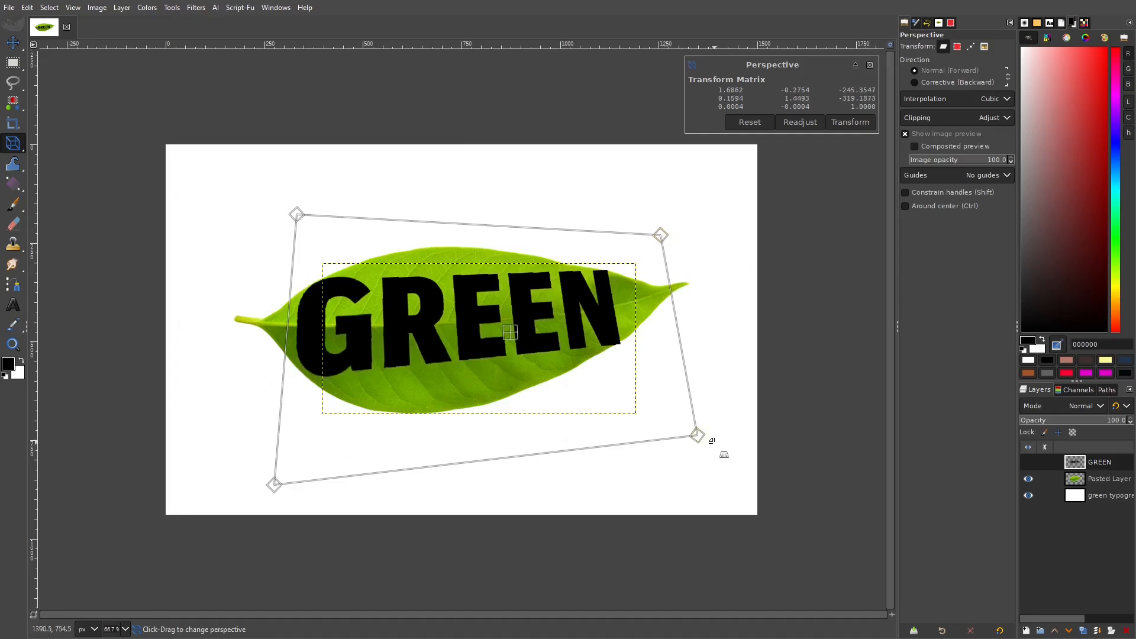
left_click_drag(711, 440, 689, 439)
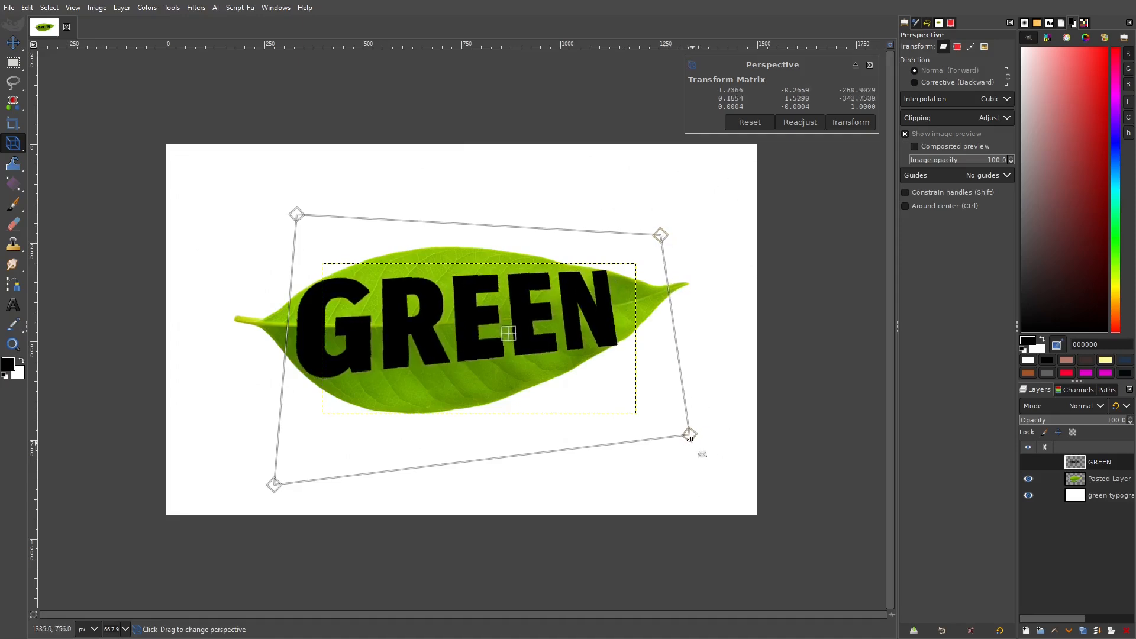
left_click_drag(274, 485, 289, 501)
left_click_drag(297, 215, 291, 205)
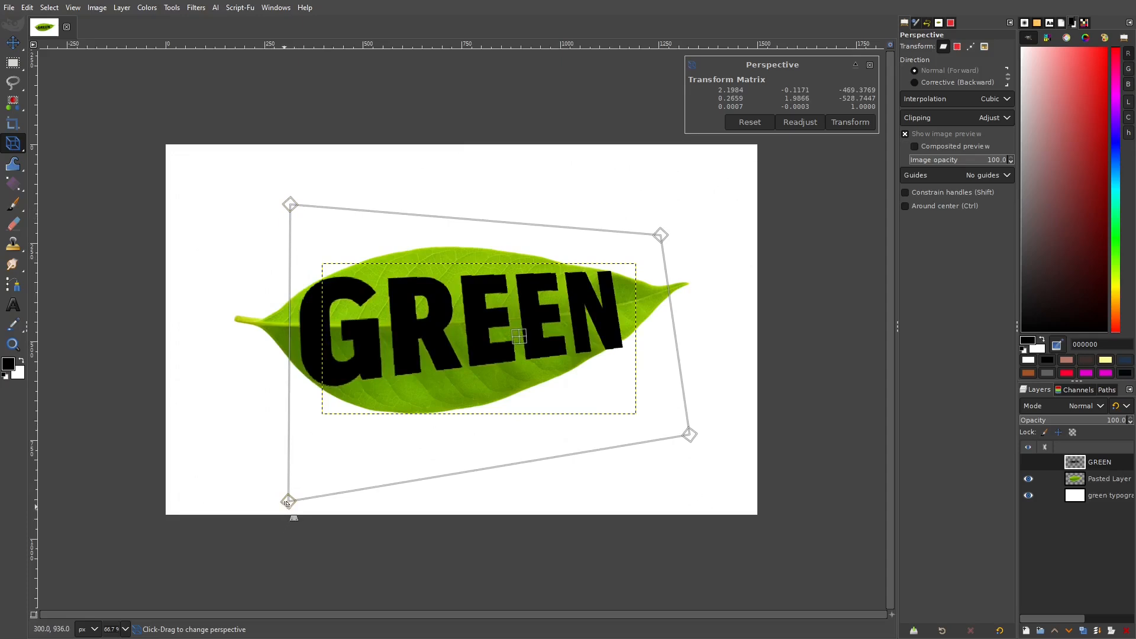
left_click_drag(286, 502, 285, 513)
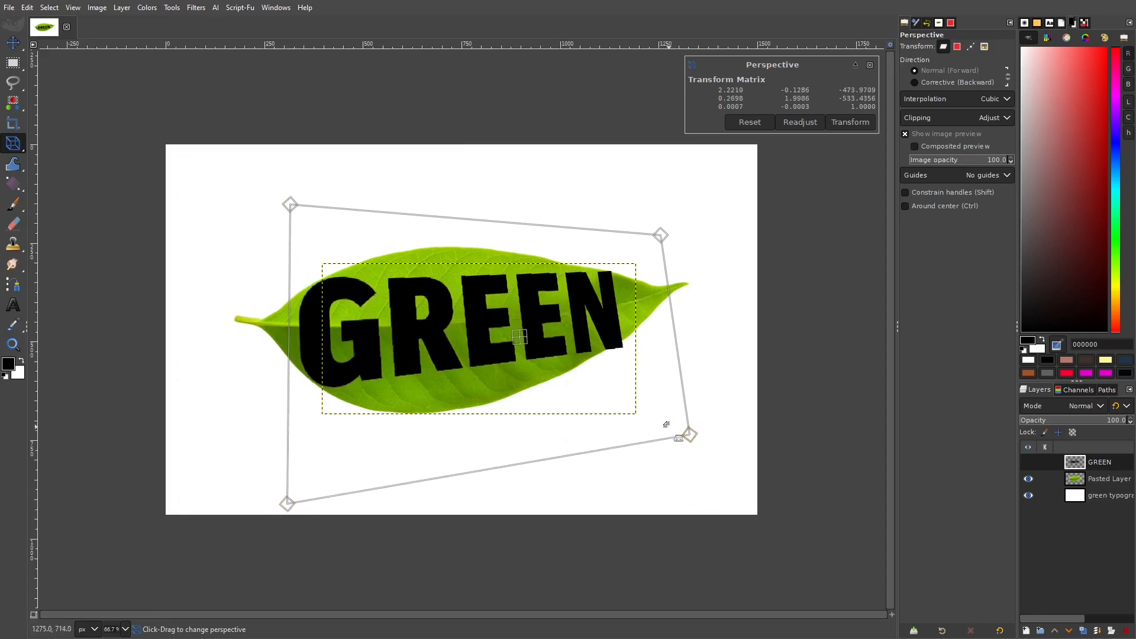
left_click_drag(690, 432, 681, 426)
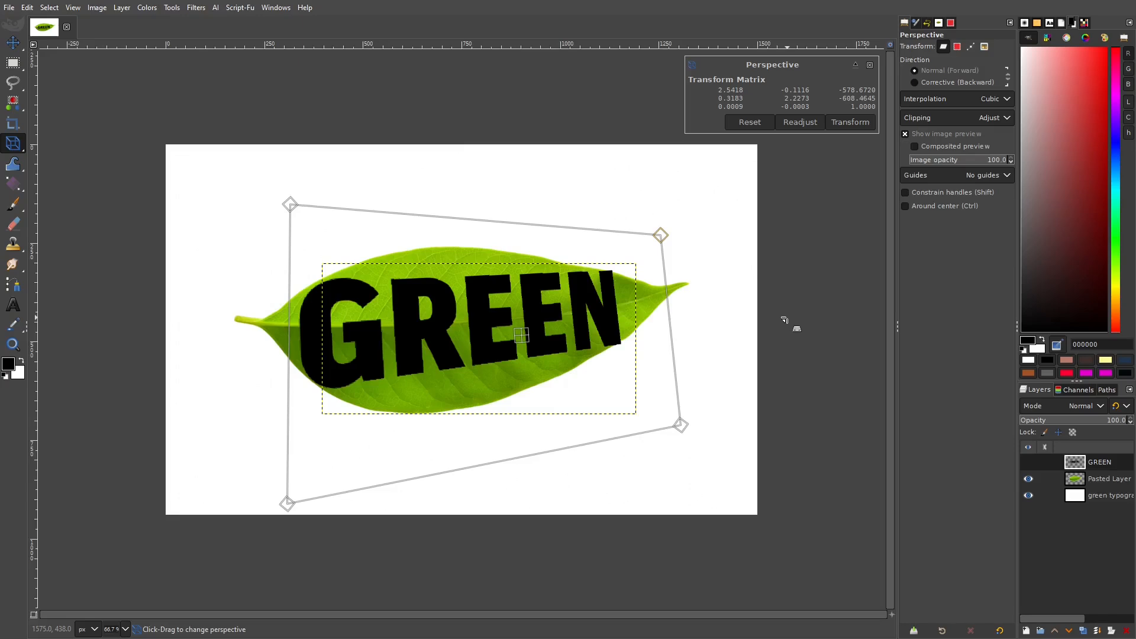
left_click(850, 123)
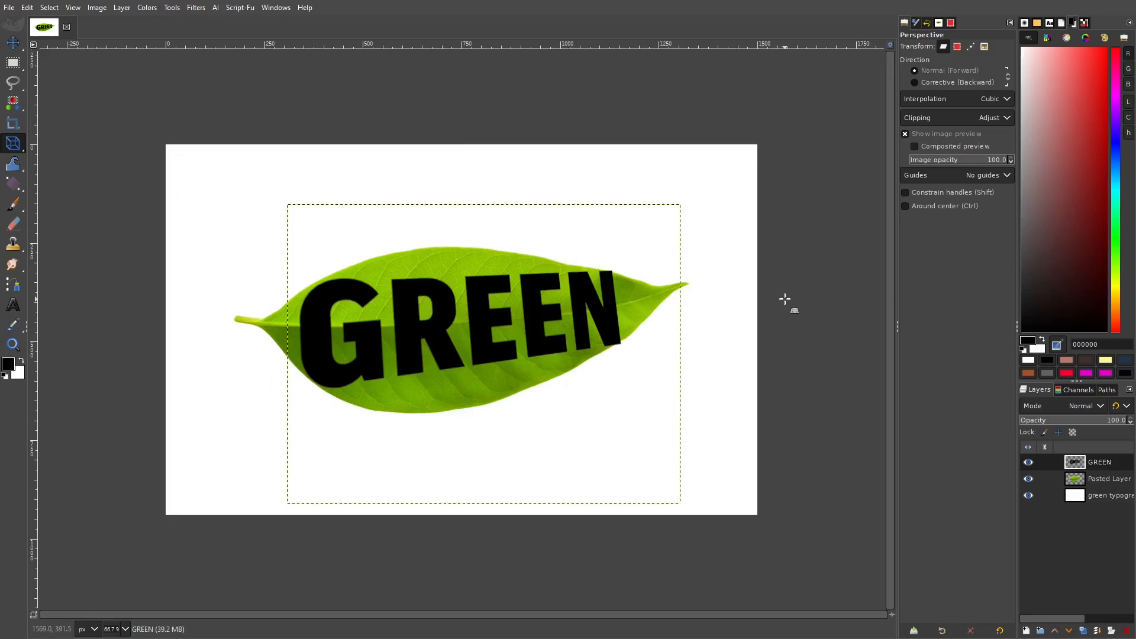
Step: Warp the GREEN letters with Move pixels at size 308.38 so their upper and lower edges follow the leaf's outline, and commit the warp
mouse_move(12, 170)
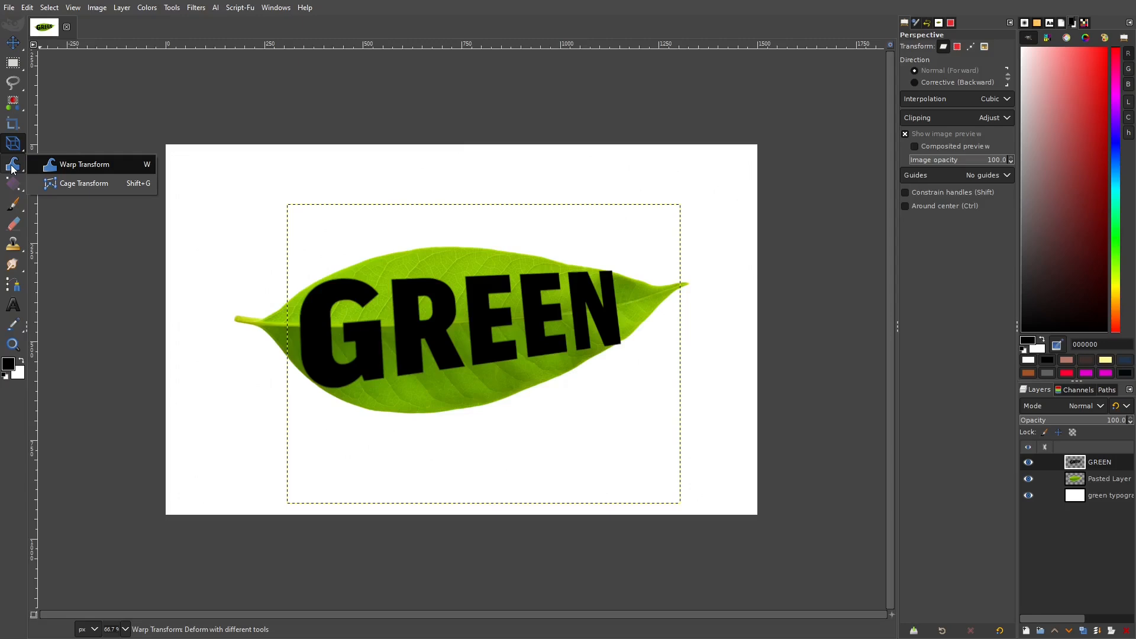
left_click(47, 165)
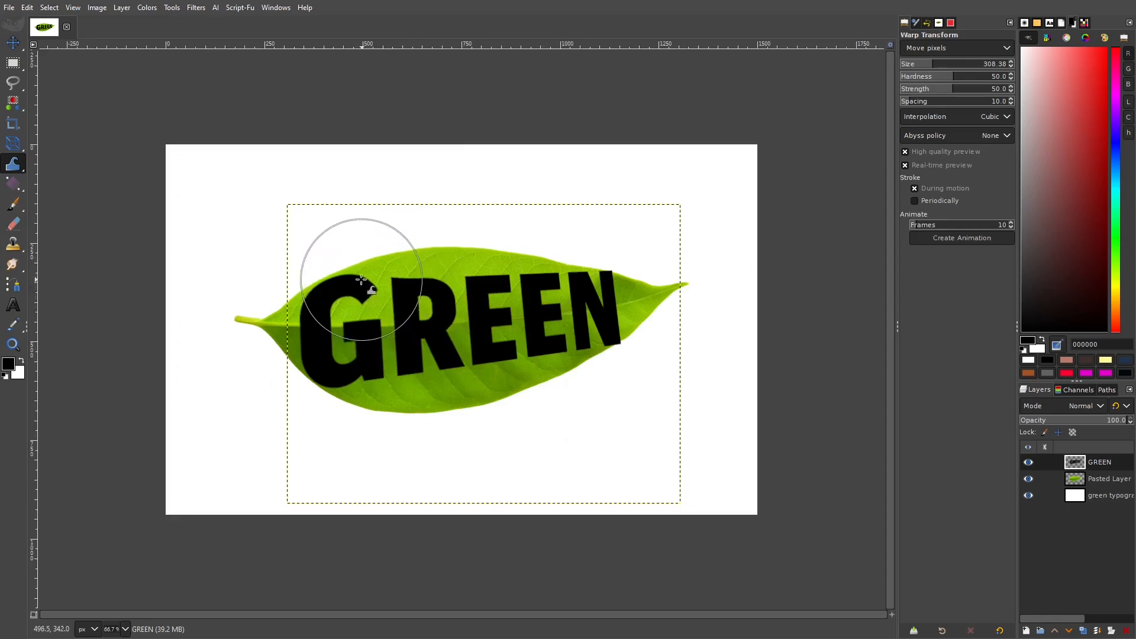
mouse_move(350, 244)
left_mouse_down()
mouse_move(350, 280)
mouse_move(411, 285)
mouse_move(405, 248)
mouse_move(433, 282)
mouse_move(431, 249)
mouse_move(449, 291)
mouse_move(449, 259)
mouse_move(396, 272)
mouse_move(397, 246)
mouse_move(397, 267)
mouse_move(393, 255)
mouse_move(465, 279)
mouse_move(399, 275)
mouse_move(477, 279)
mouse_move(502, 267)
mouse_move(473, 252)
mouse_move(500, 265)
mouse_move(499, 248)
mouse_move(513, 268)
mouse_move(528, 253)
mouse_move(591, 301)
mouse_move(574, 264)
mouse_move(613, 280)
mouse_move(613, 271)
mouse_move(373, 370)
mouse_move(374, 415)
mouse_move(400, 400)
mouse_move(412, 369)
mouse_move(412, 412)
mouse_move(414, 398)
mouse_move(378, 395)
mouse_move(372, 411)
mouse_move(446, 378)
mouse_move(470, 414)
mouse_move(466, 382)
mouse_move(469, 407)
mouse_move(560, 388)
mouse_move(637, 342)
mouse_move(552, 388)
mouse_move(456, 419)
mouse_move(659, 332)
left_mouse_up()
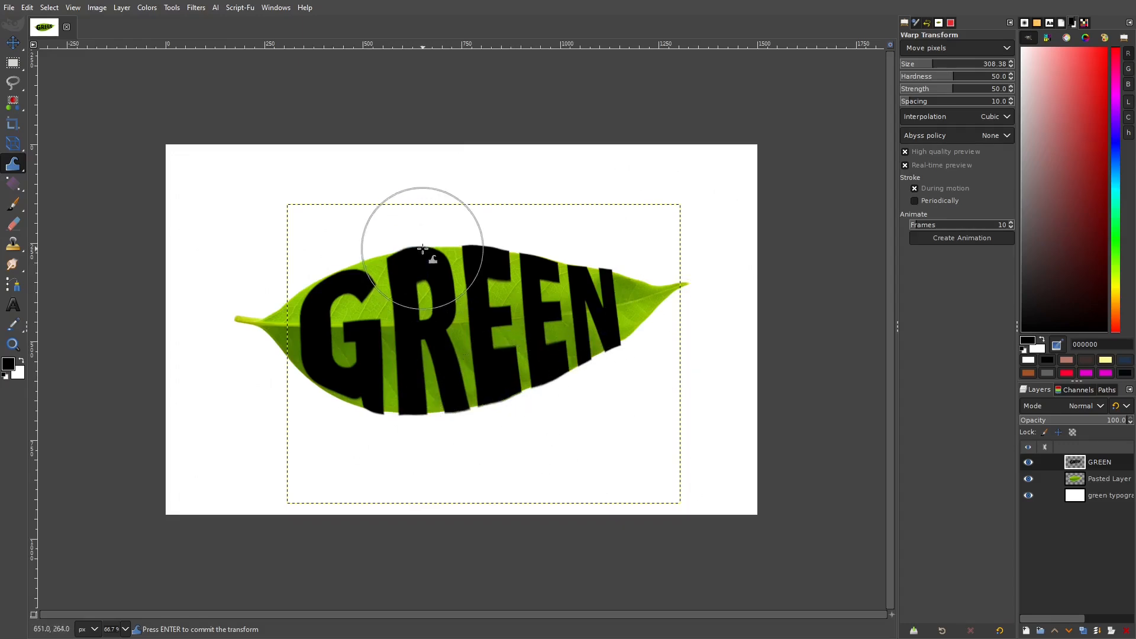
mouse_move(387, 253)
left_mouse_down()
mouse_move(452, 272)
mouse_move(342, 274)
left_mouse_up()
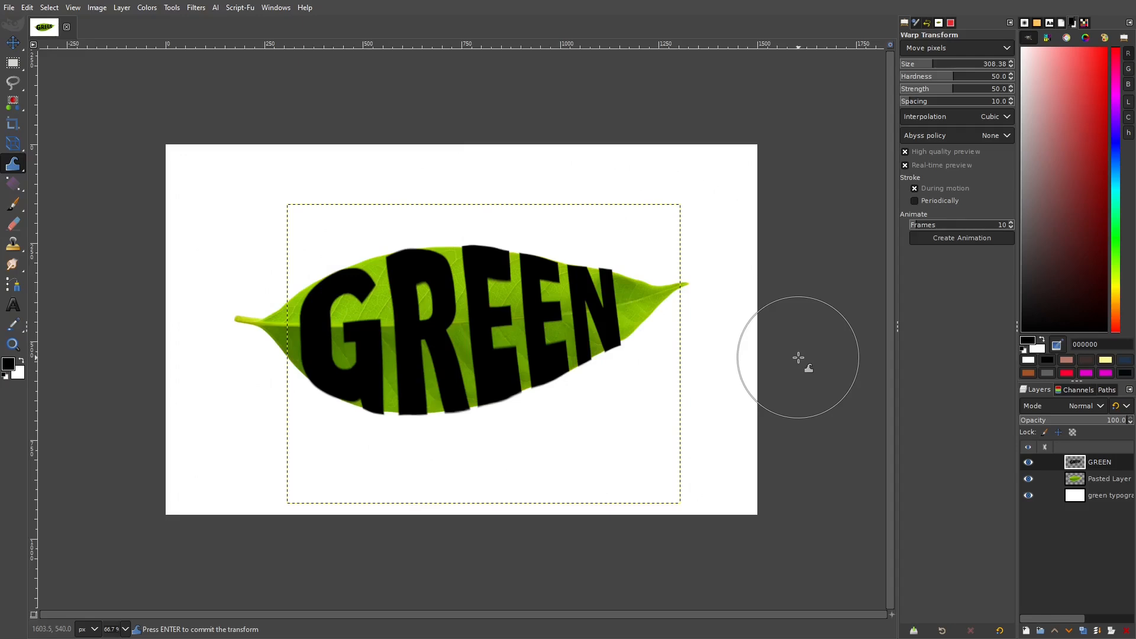
left_click(13, 43)
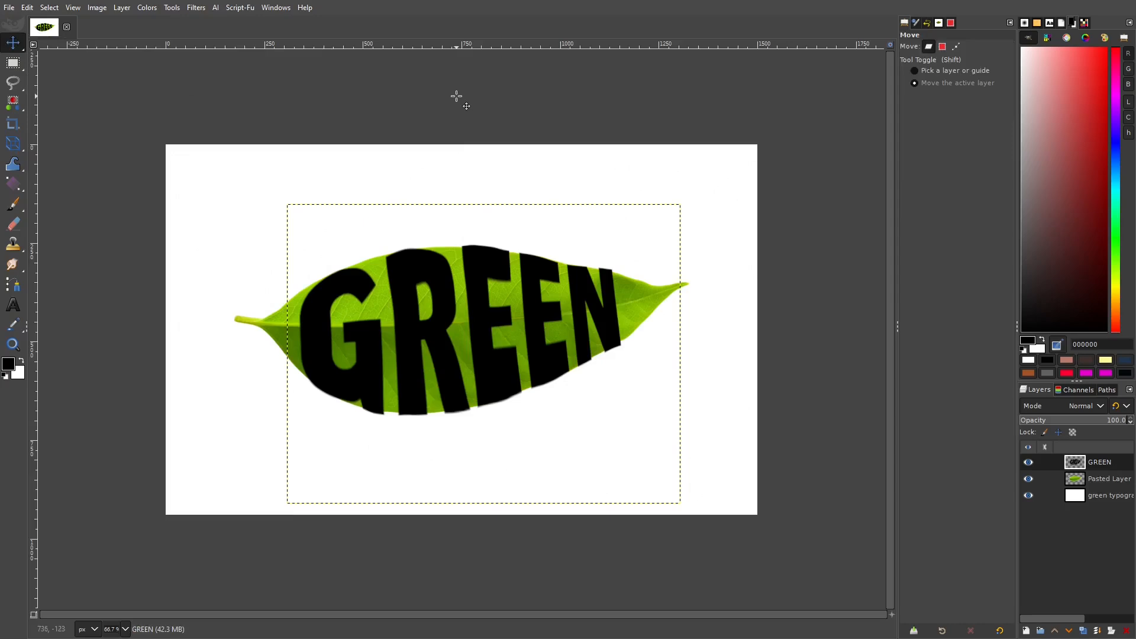
Step: Expand the GREEN layer to the image size and create a selection from its alpha
left_click(122, 7)
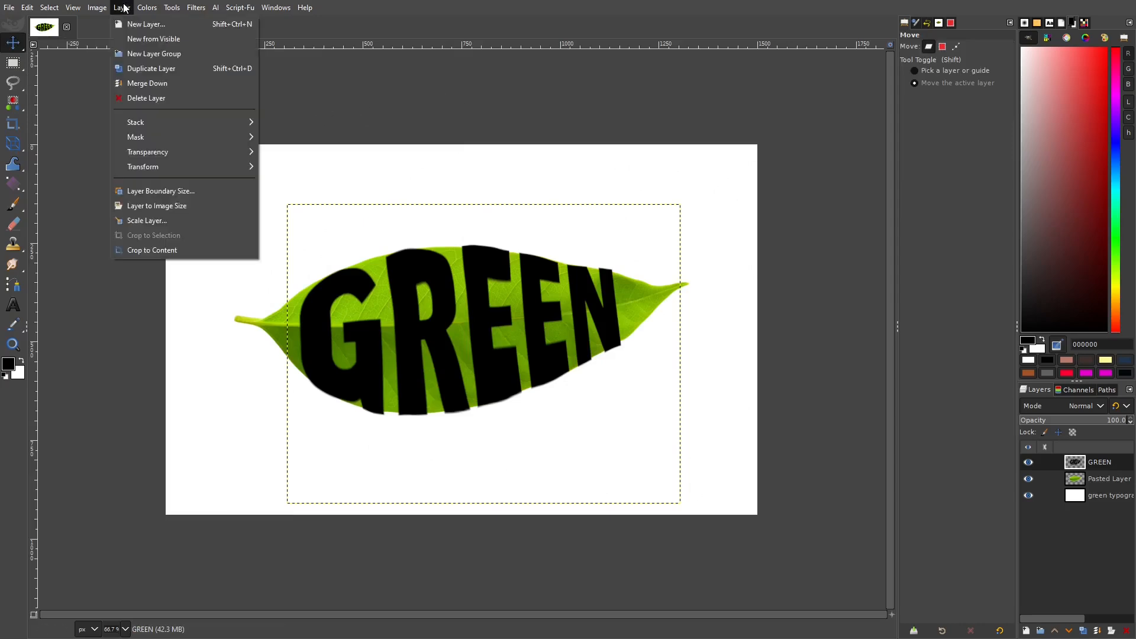
left_click(160, 208)
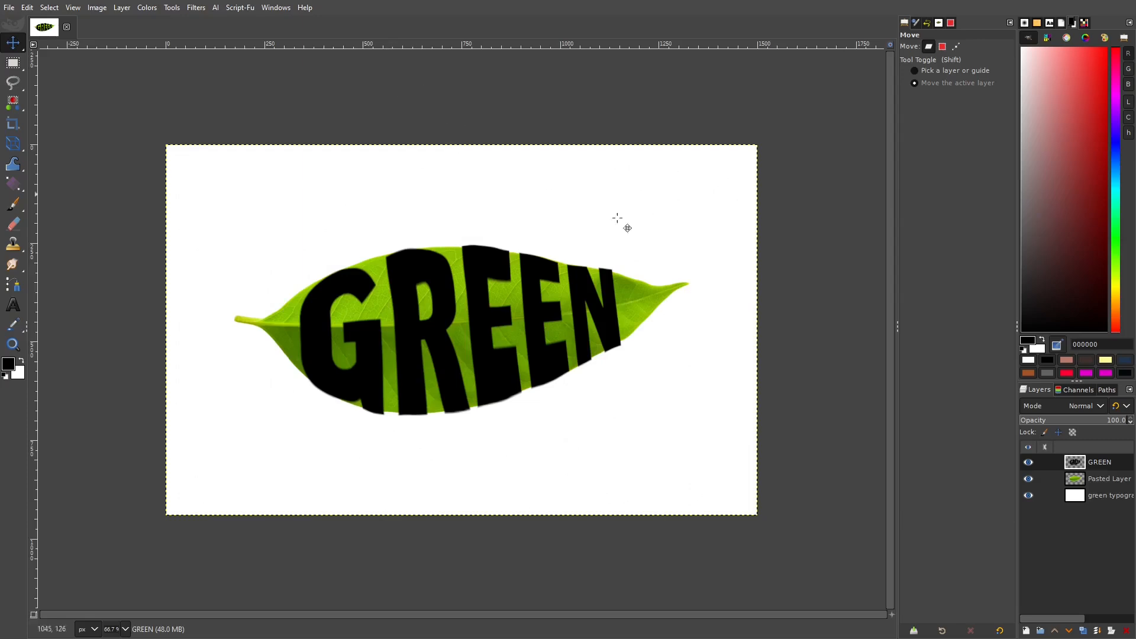
right_click(1102, 465)
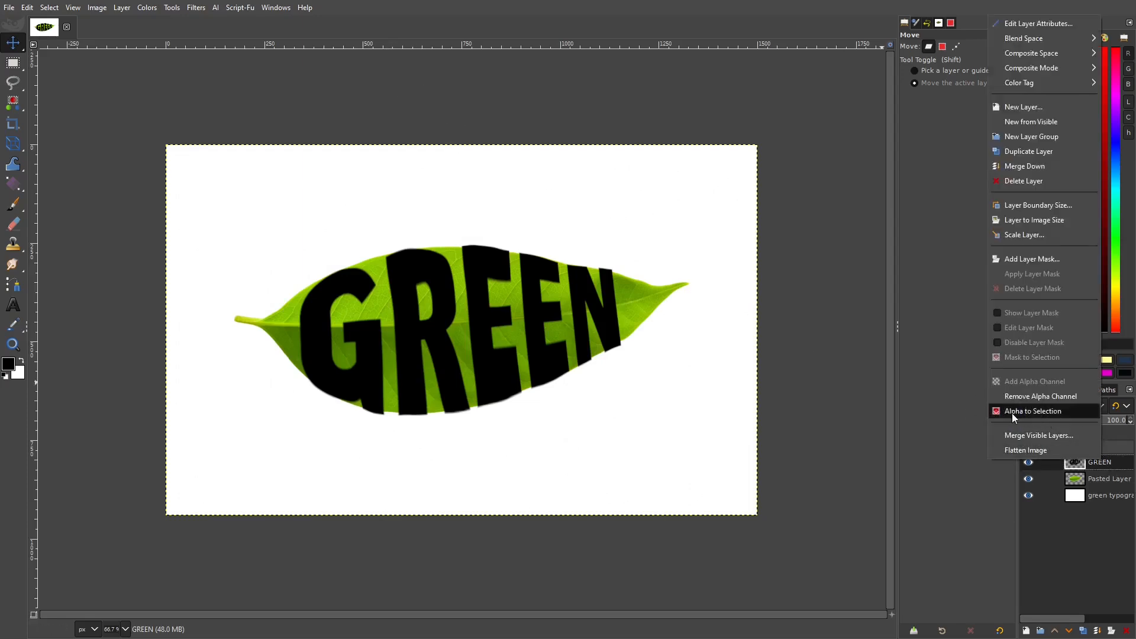
left_click(1054, 413)
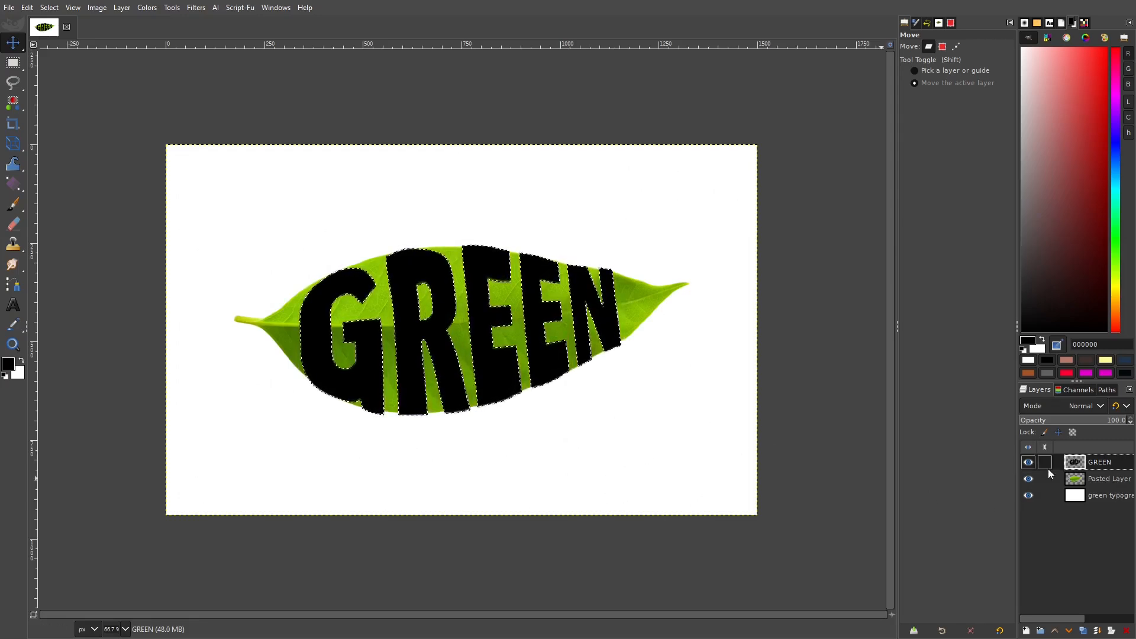
Step: Hide the GREEN text layer and add a White (full opacity) layer mask to the leaf's Pasted Layer
left_click(1028, 462)
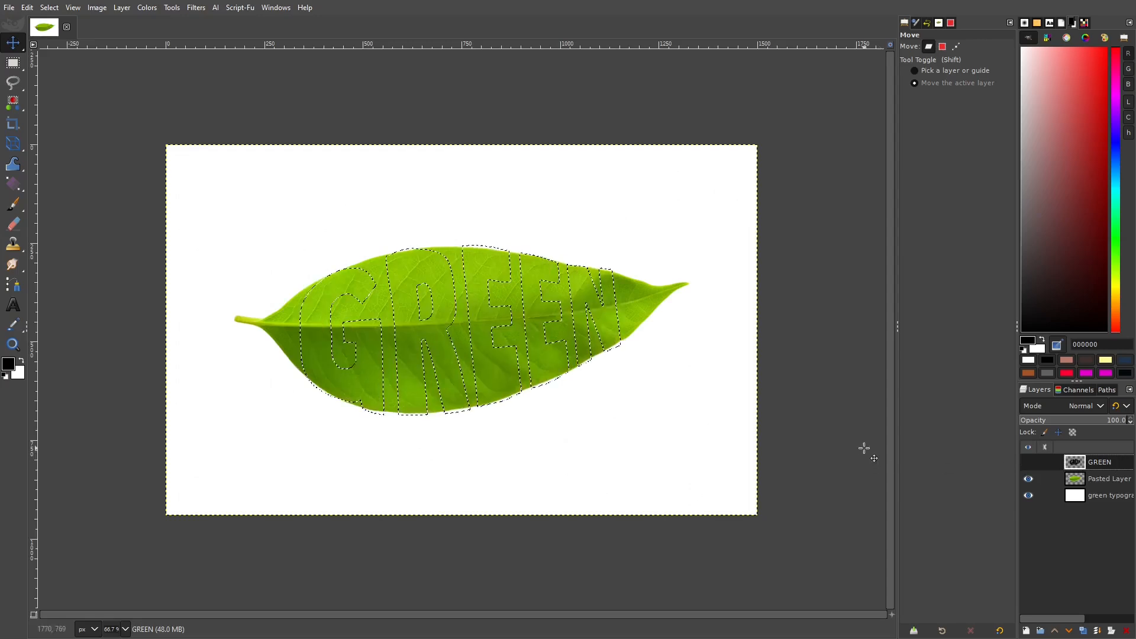
left_click(1108, 480)
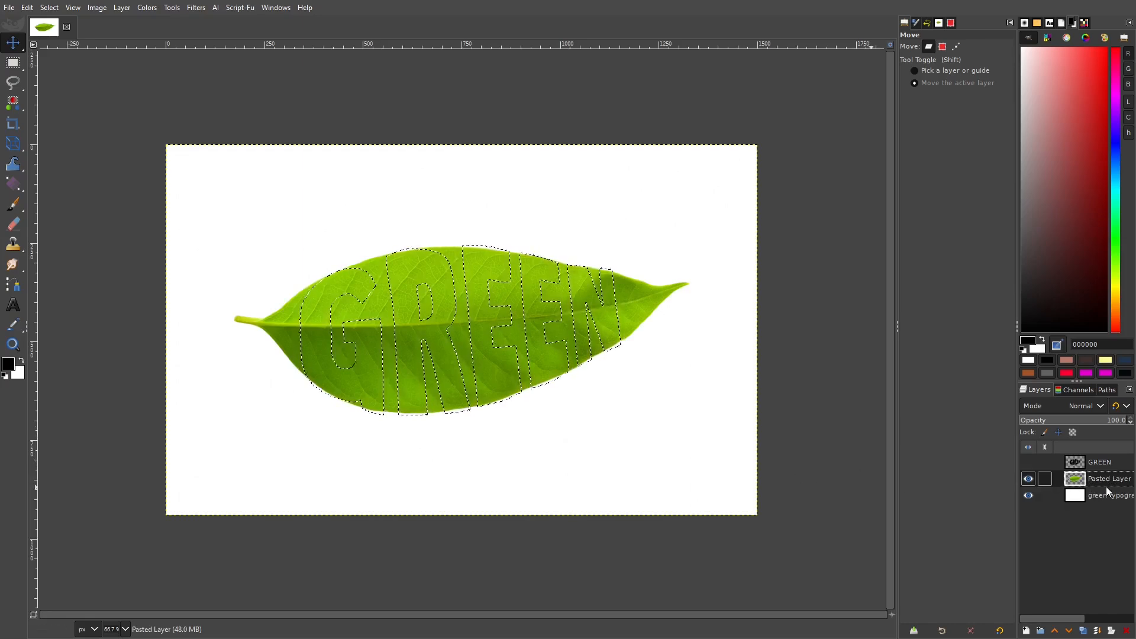
left_click(1112, 631)
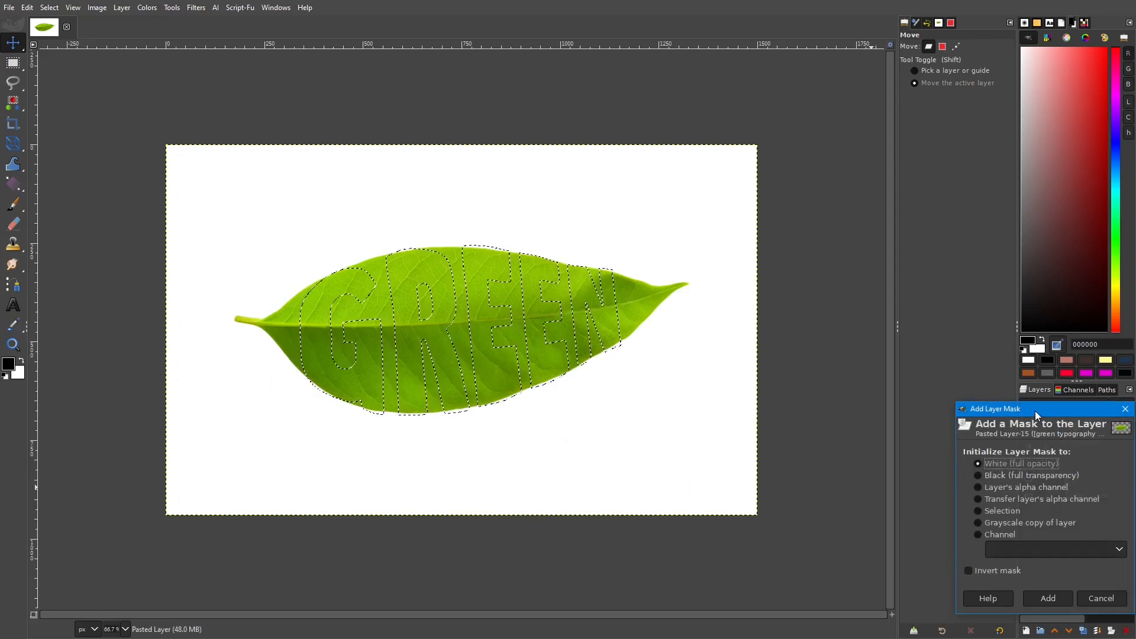
left_click_drag(1034, 410, 869, 205)
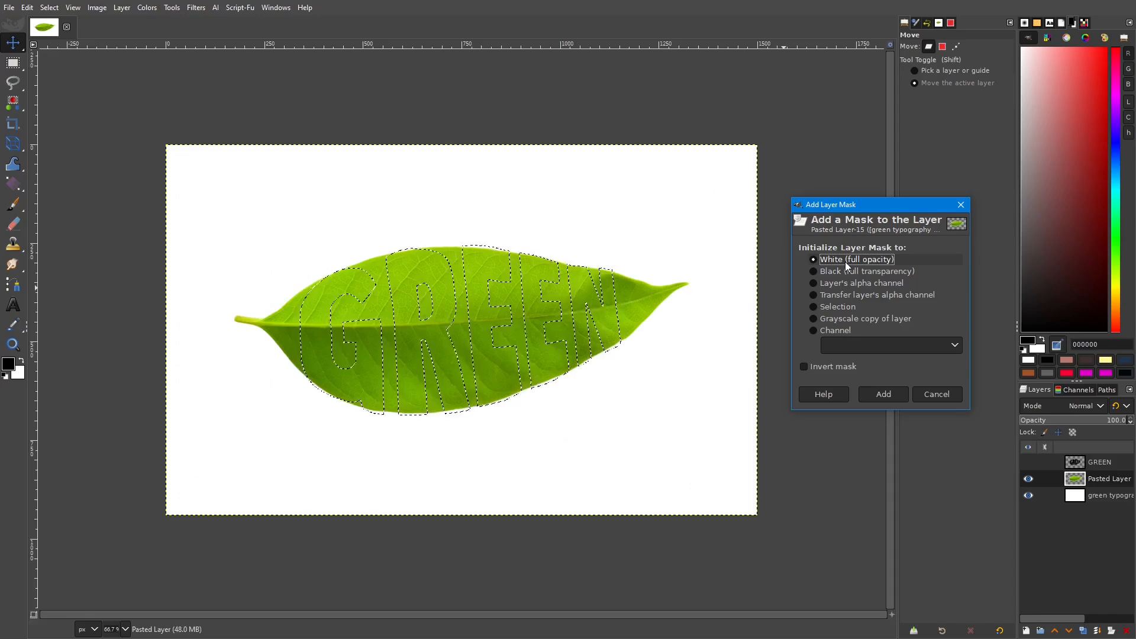
left_click(882, 394)
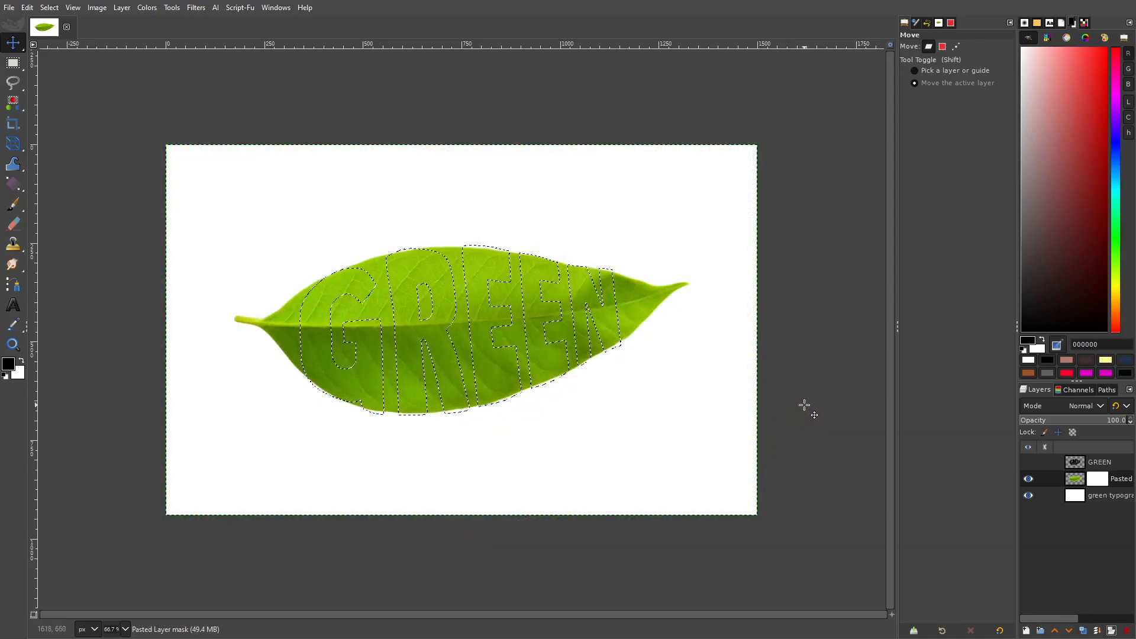
Step: Invert the lettering selection, fill the leaf layer's mask outside the letters with black, and clear the selection
left_click(50, 8)
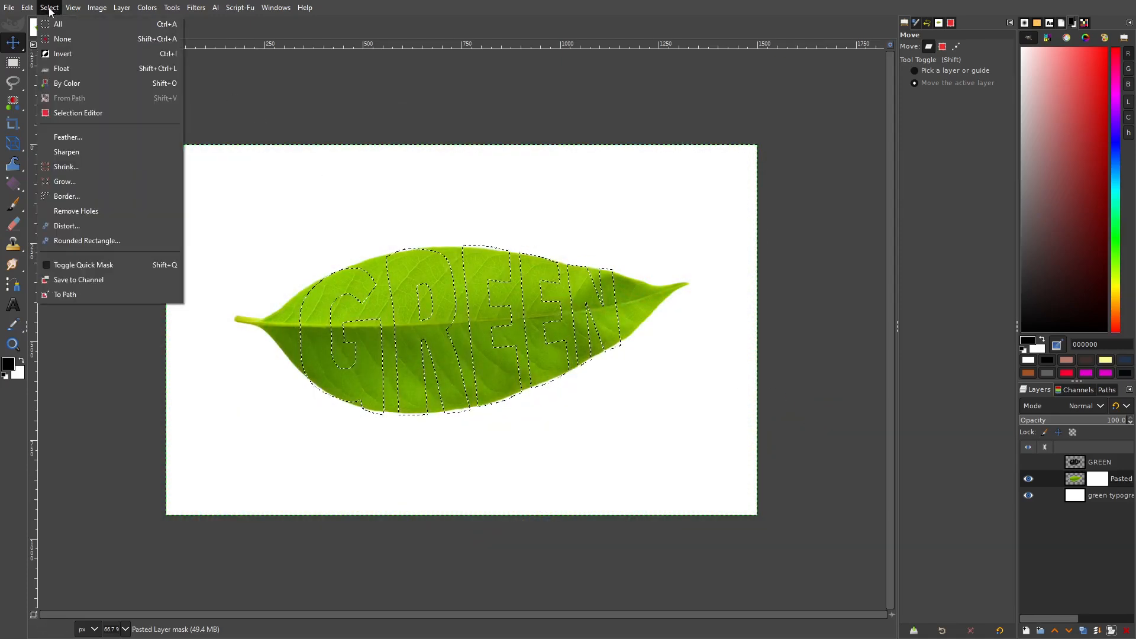
left_click(72, 55)
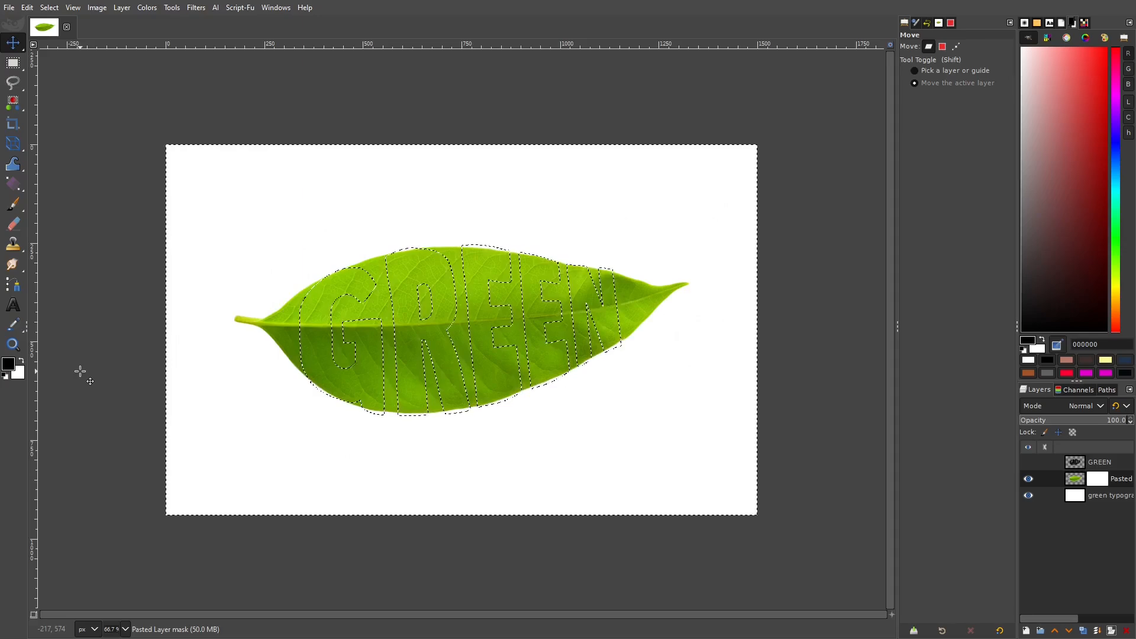
left_click(27, 7)
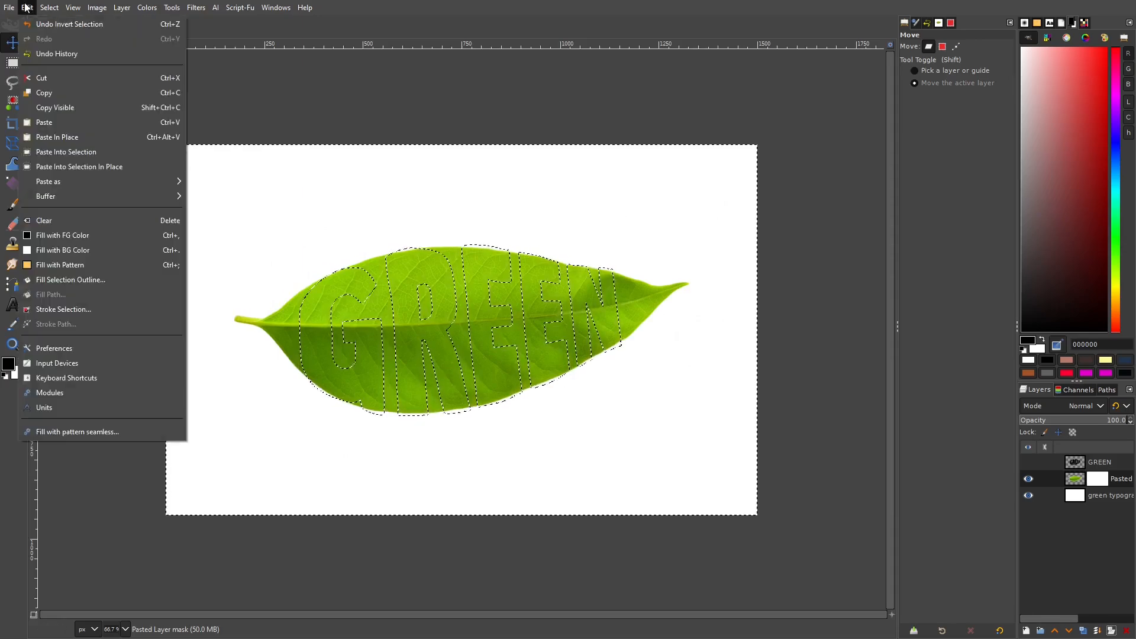
left_click(87, 235)
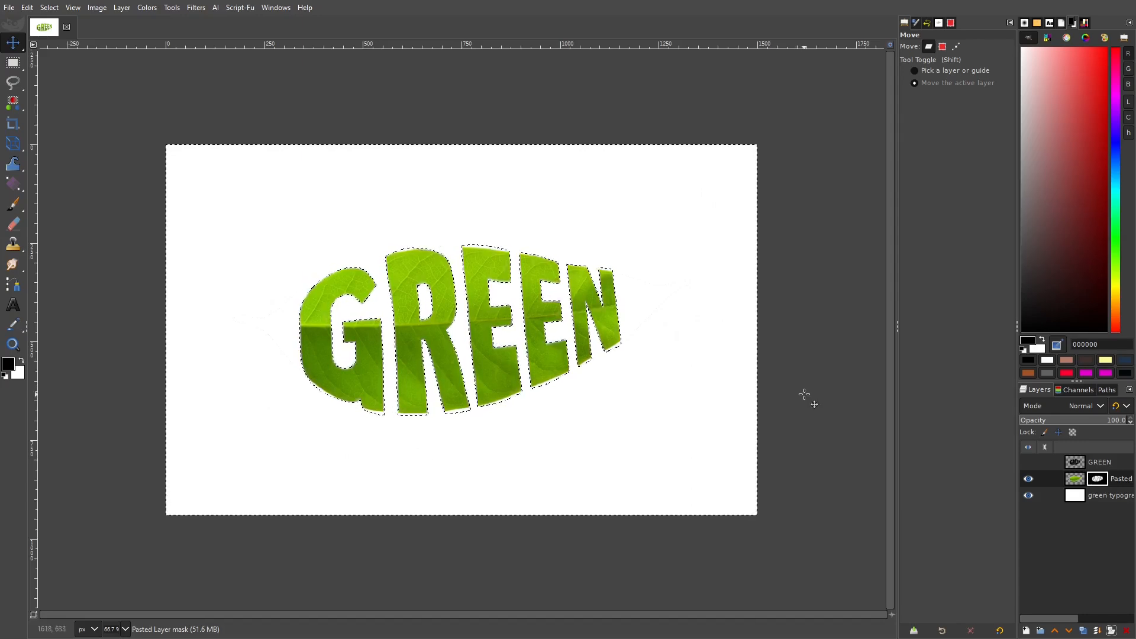
left_click(50, 7)
left_click(63, 39)
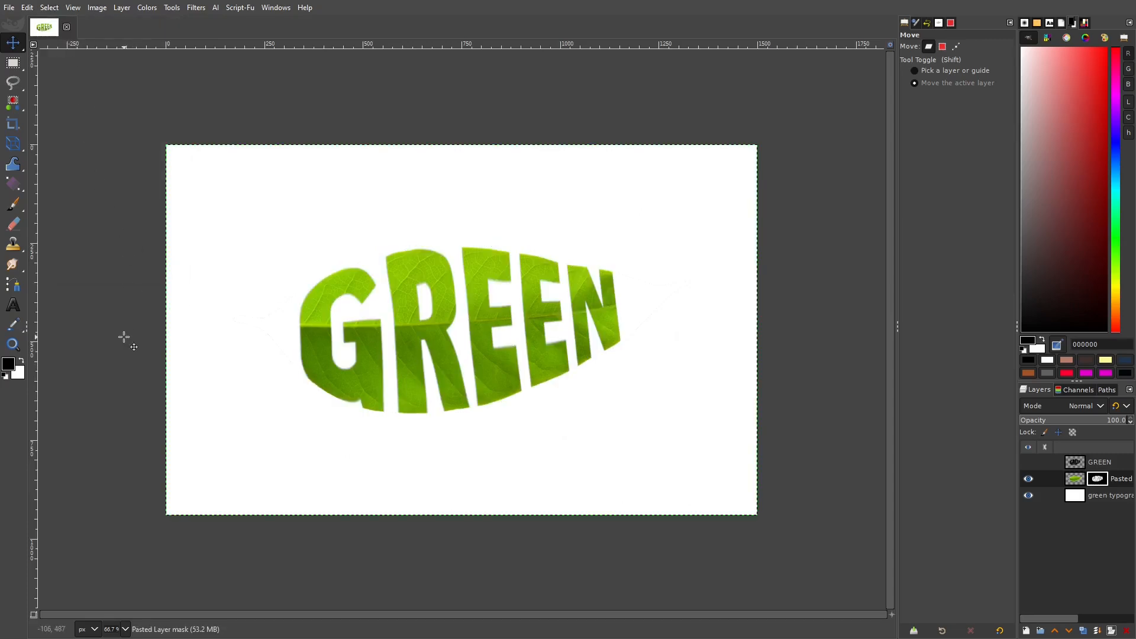
Step: Paint white on the leaf mask with the 2. Hardness 100 brush to restore the stem beside G and the tip beside N
mouse_move(16, 208)
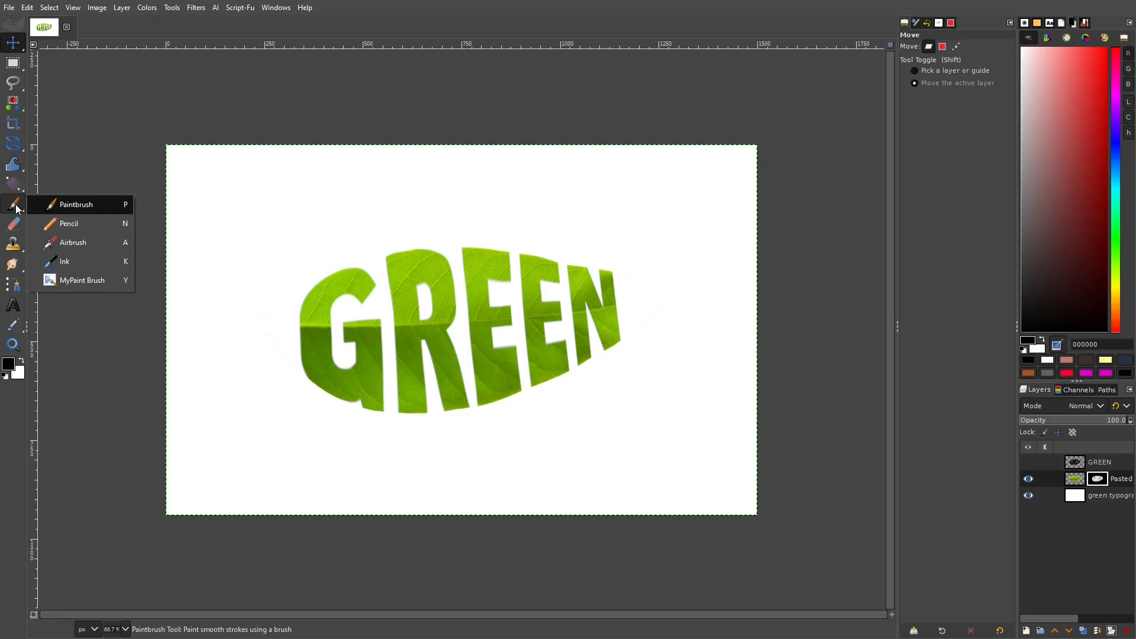
left_click(71, 204)
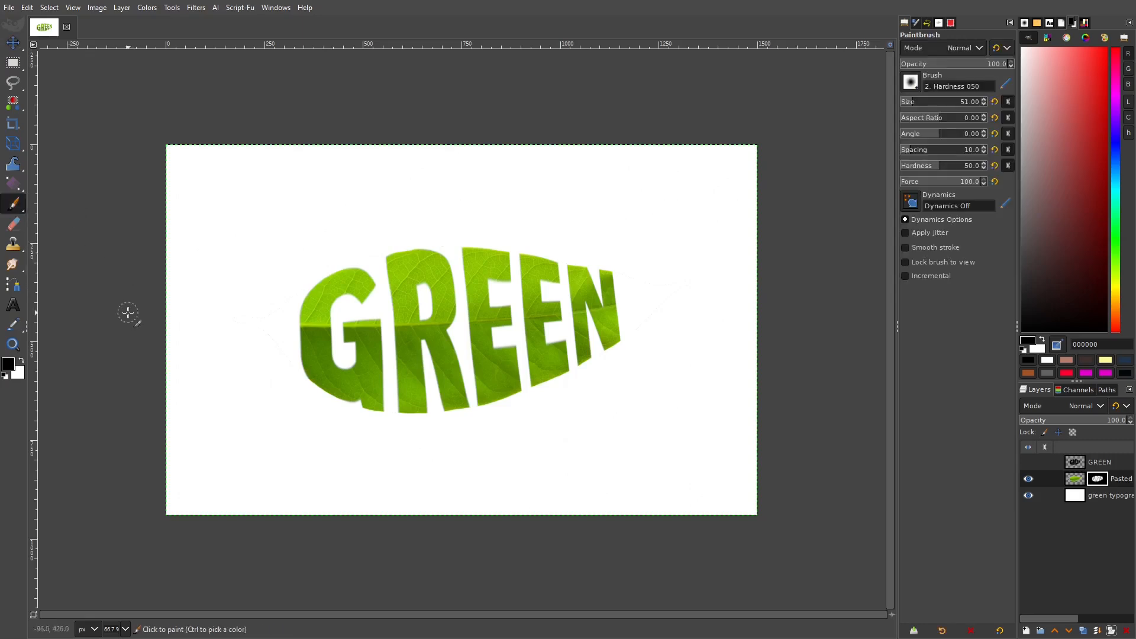
left_click(910, 81)
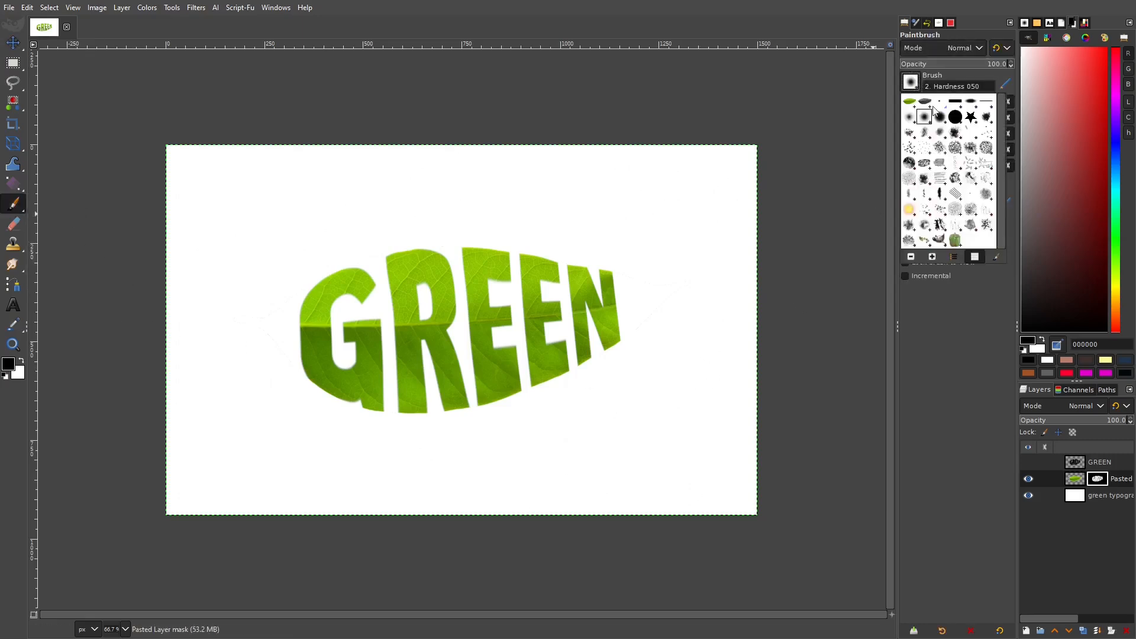
double_click(954, 116)
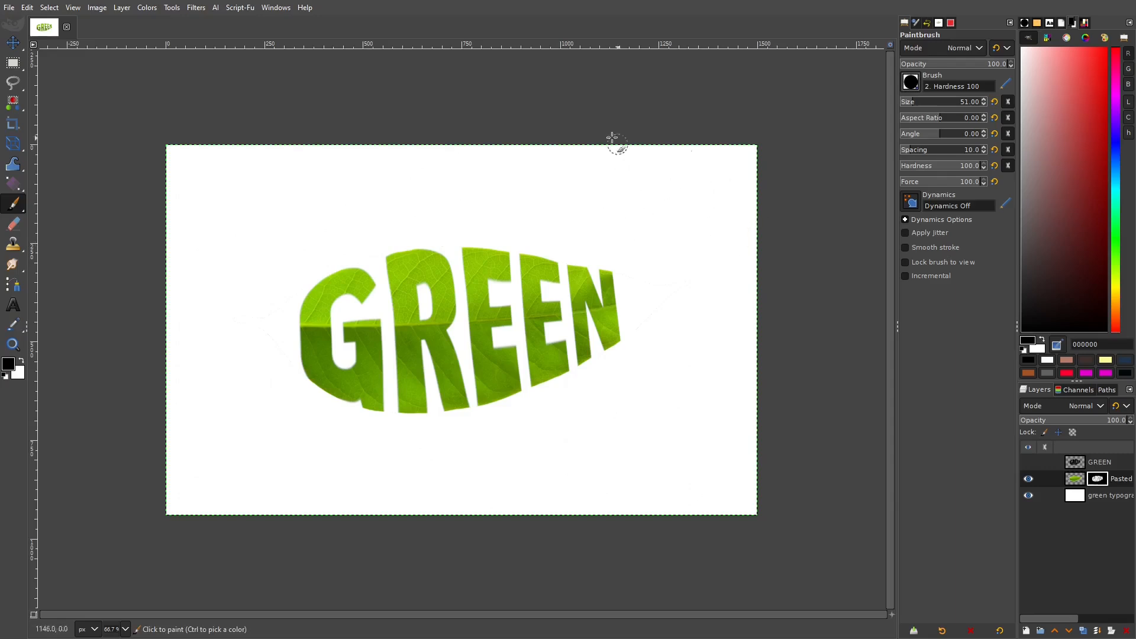
left_click(22, 362)
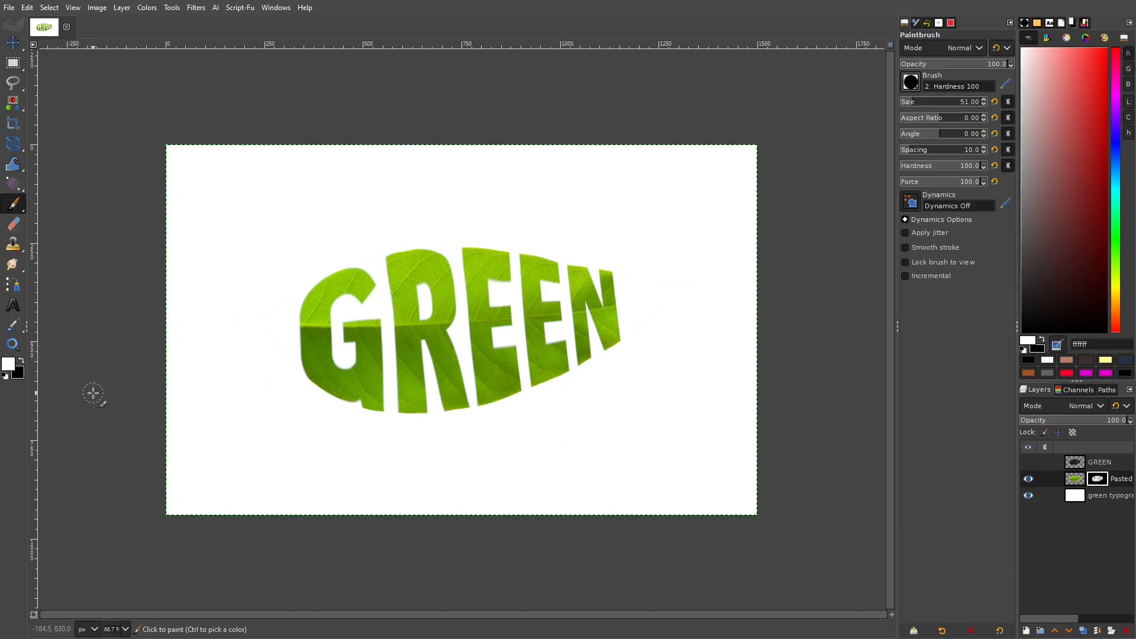
mouse_move(277, 312)
left_mouse_down()
mouse_move(248, 321)
mouse_move(319, 287)
mouse_move(279, 323)
mouse_move(231, 317)
mouse_move(288, 344)
mouse_move(307, 377)
mouse_move(295, 329)
left_mouse_up()
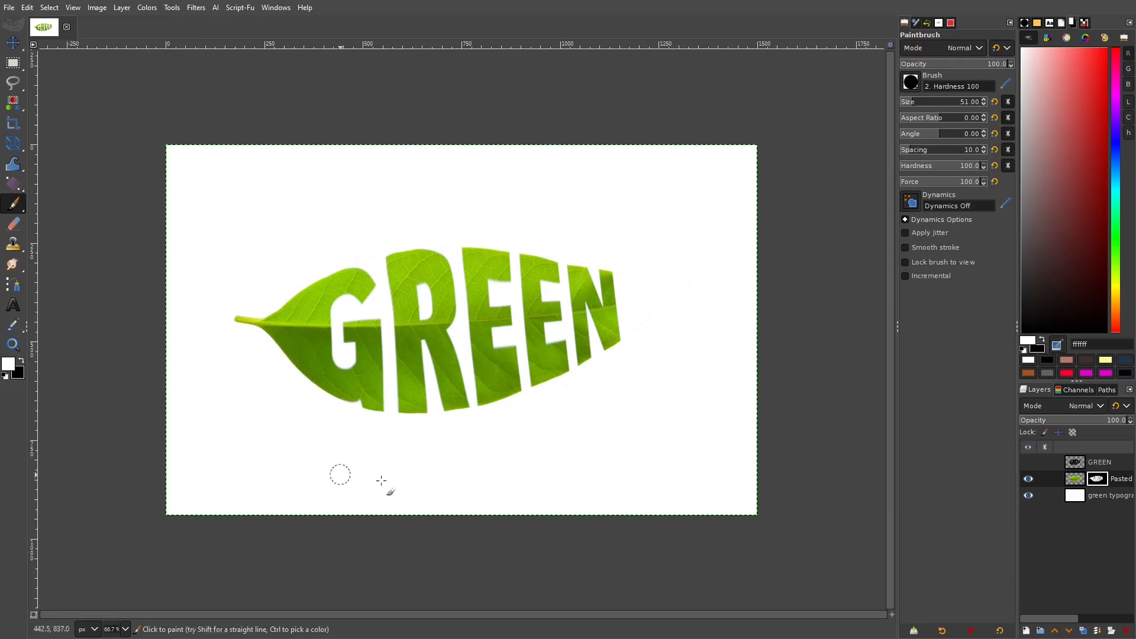
left_click(628, 311)
mouse_move(626, 314)
left_mouse_down()
mouse_move(630, 304)
mouse_move(625, 330)
mouse_move(679, 285)
mouse_move(621, 305)
mouse_move(618, 278)
mouse_move(690, 284)
left_mouse_up()
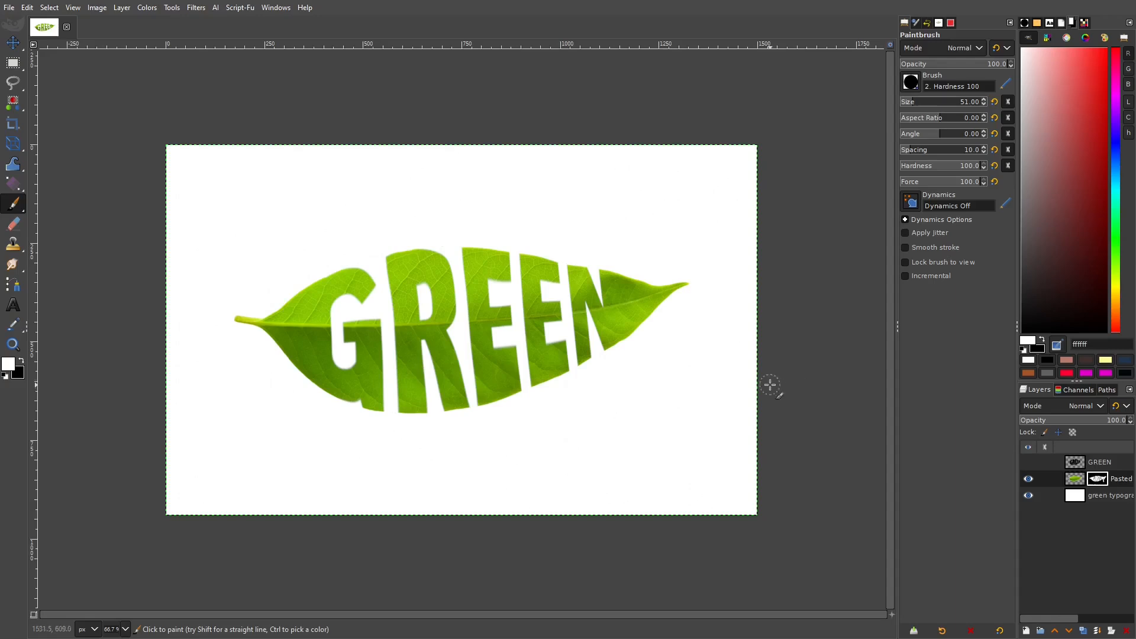
left_click(13, 42)
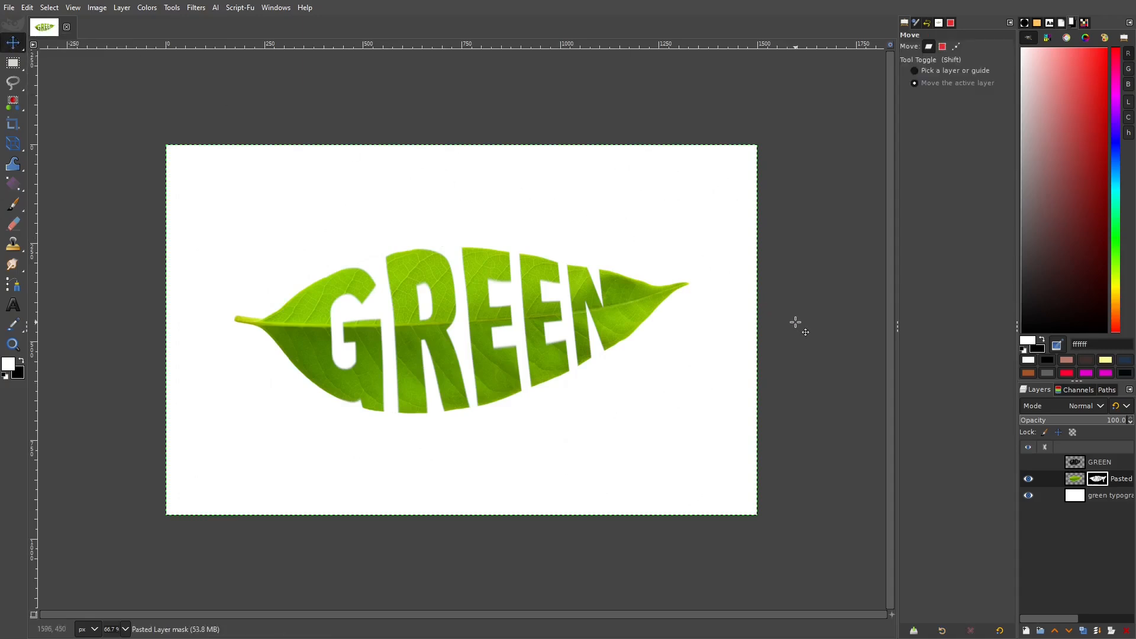
Step: Show the GREEN layer beneath the masked leaf layer and shift it slightly to the right as an offset shadow
left_click(1028, 463)
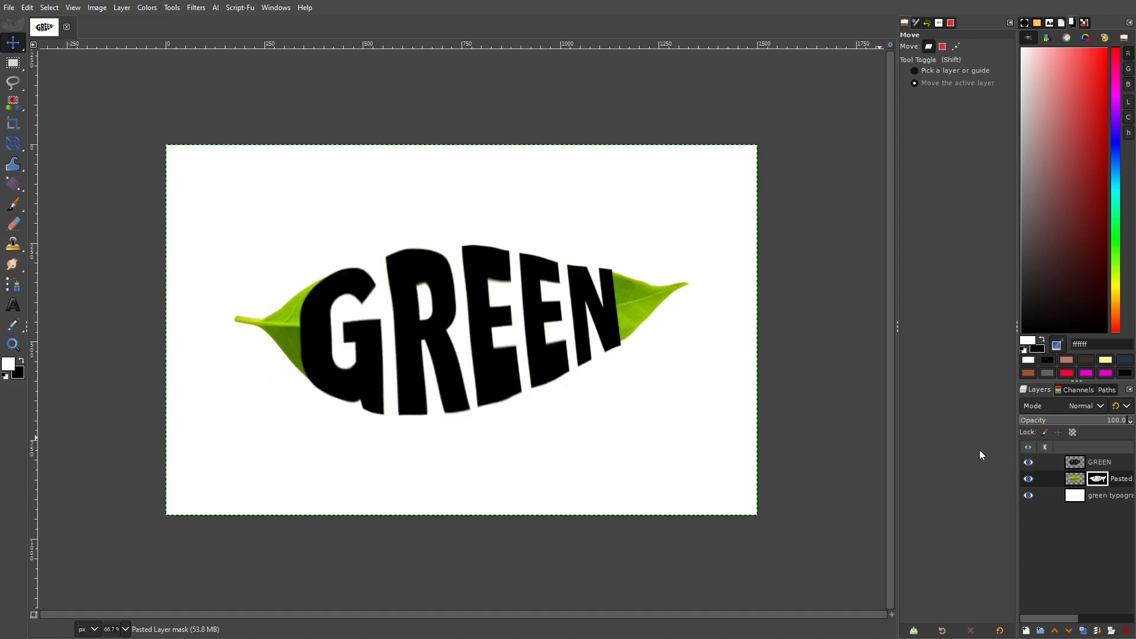
left_click(1105, 464)
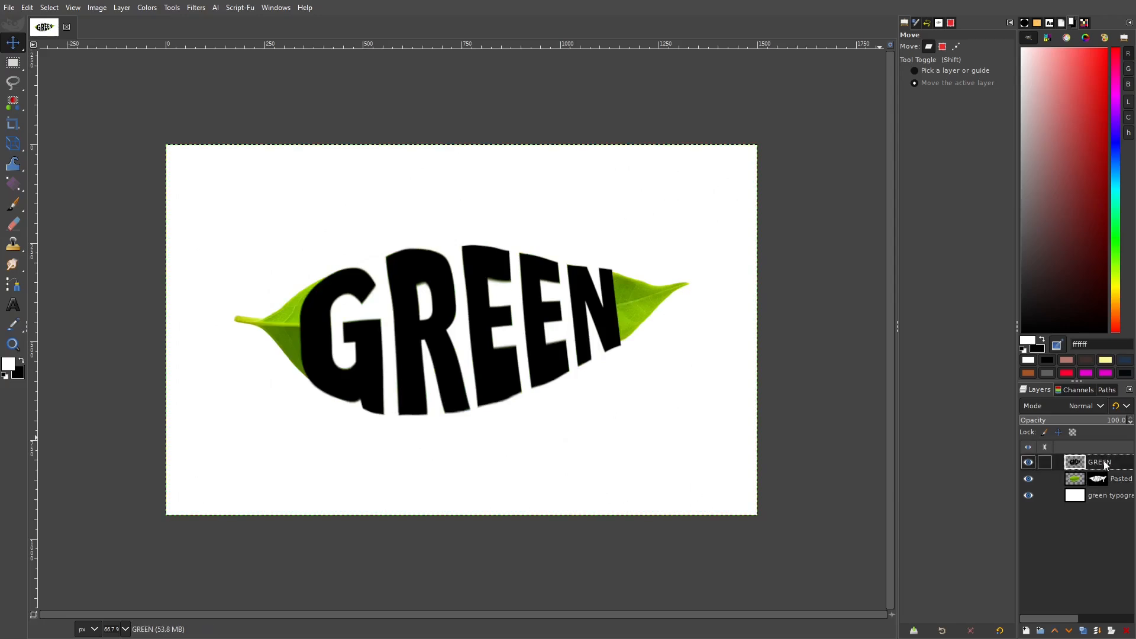
left_click_drag(1105, 464, 1103, 487)
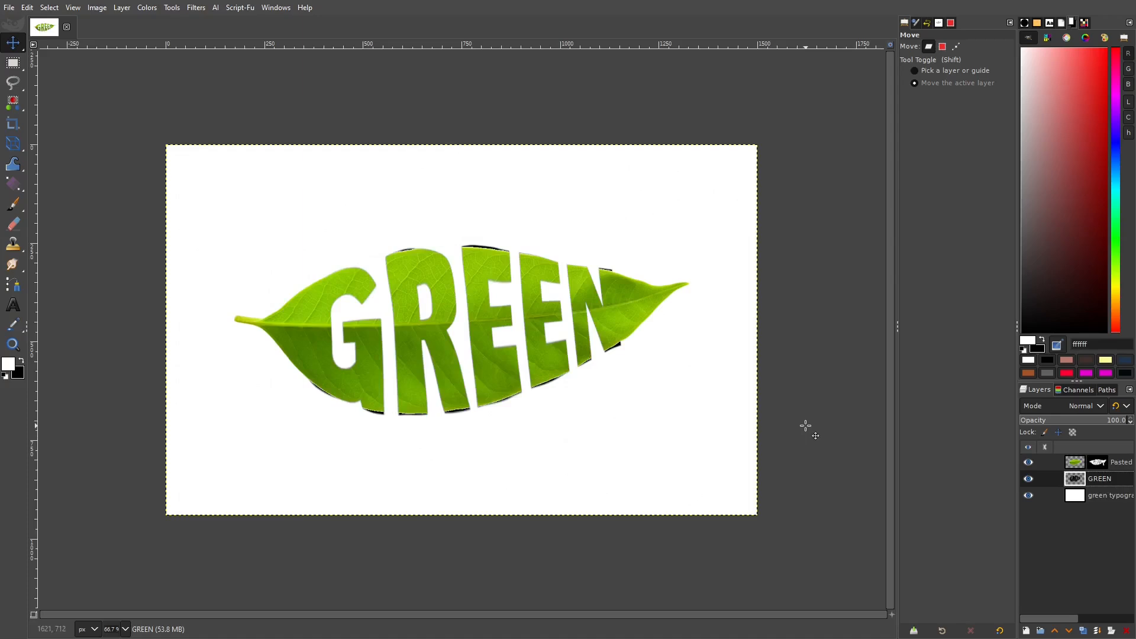
left_click(572, 423)
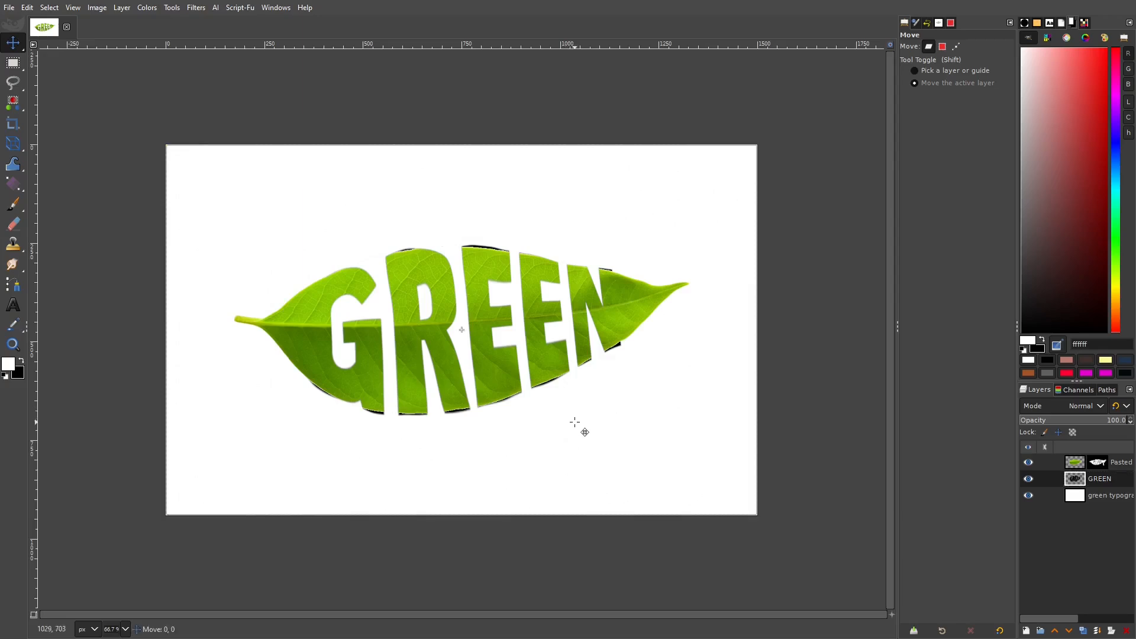
left_click_drag(576, 422, 595, 423)
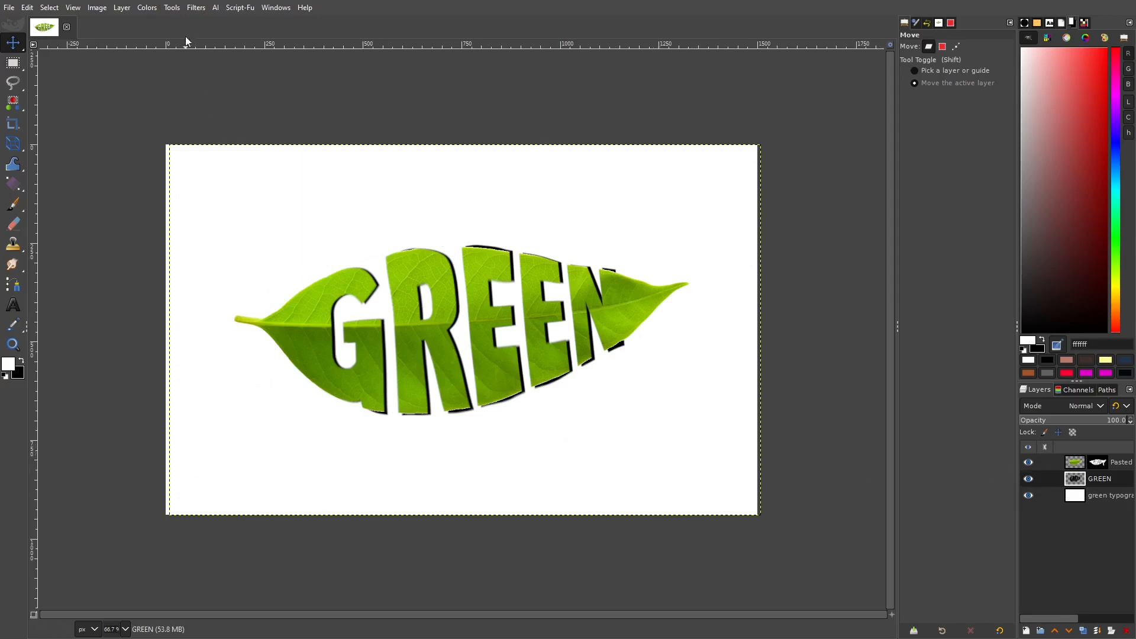
Step: Apply a Gaussian Blur of 10.50 in X and Y to the black GREEN layer to soften the shadow
left_click(196, 8)
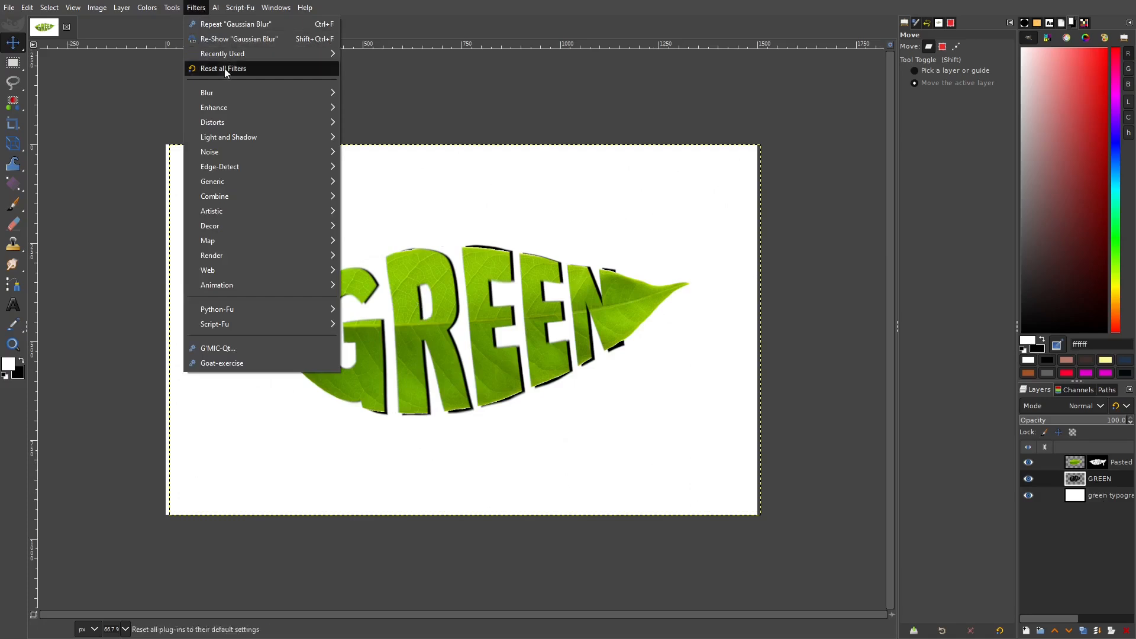
mouse_move(225, 91)
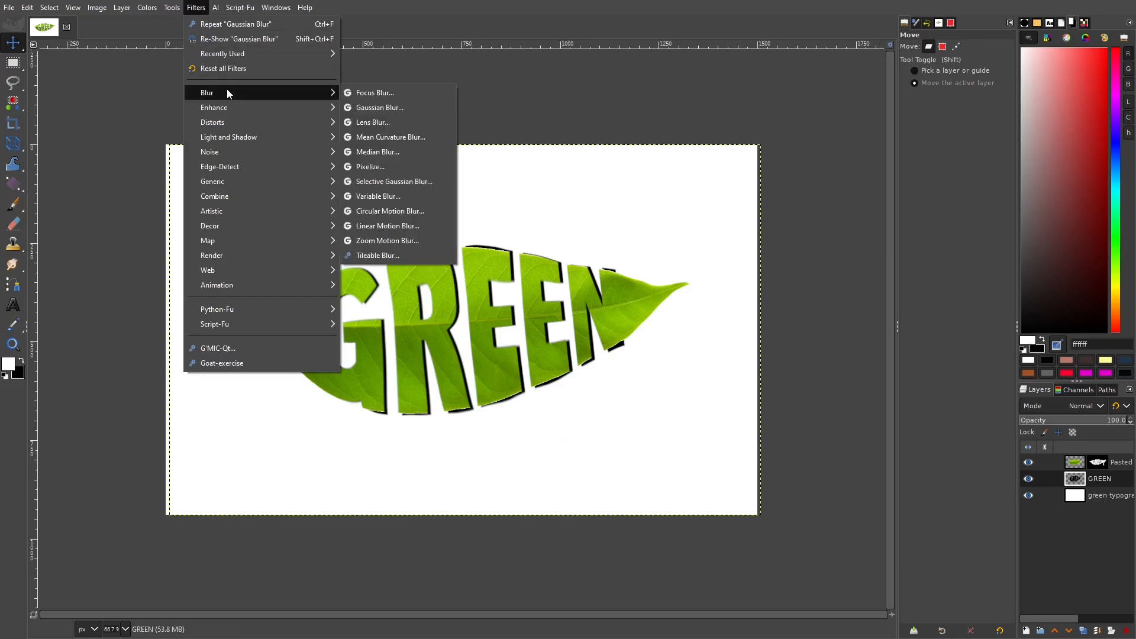
left_click(388, 109)
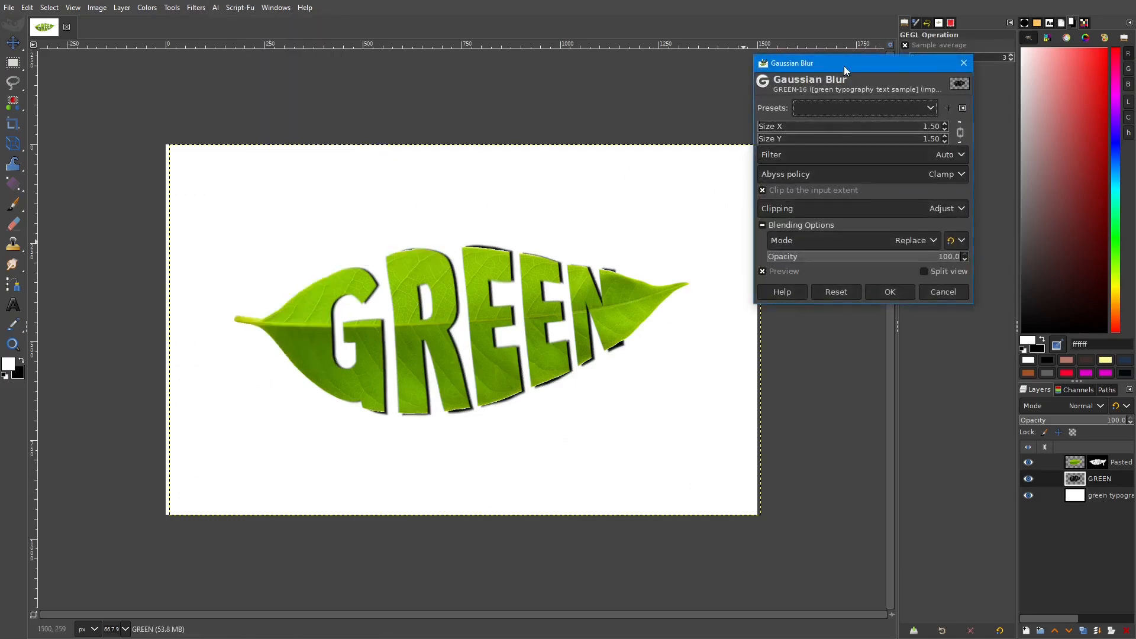
left_click_drag(843, 66, 817, 88)
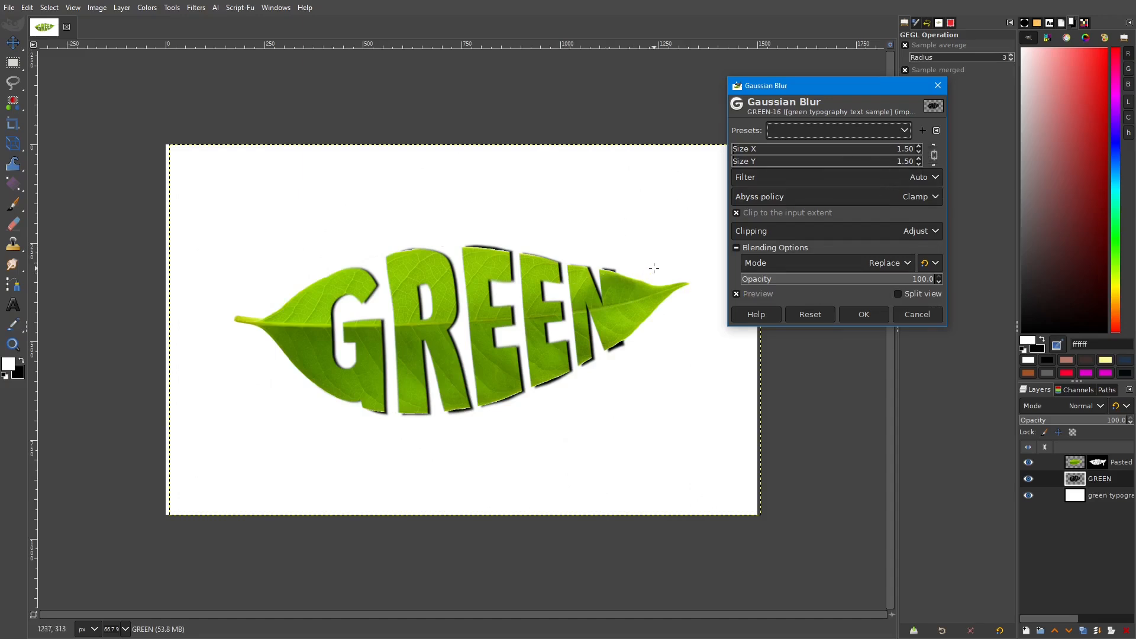
triple_click(919, 146)
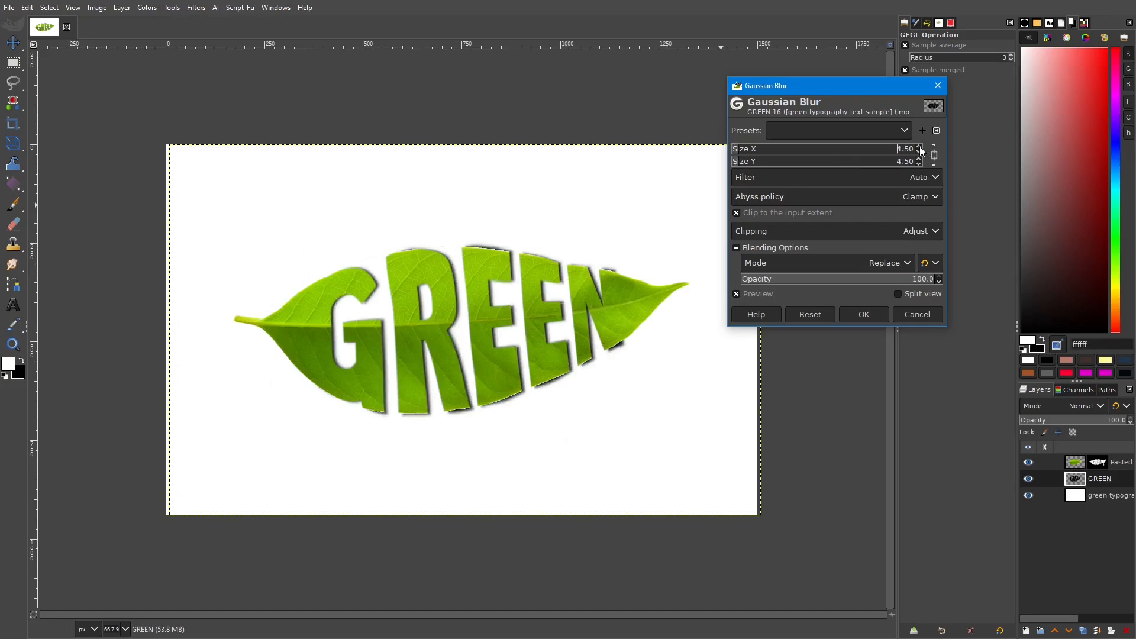
triple_click(919, 147)
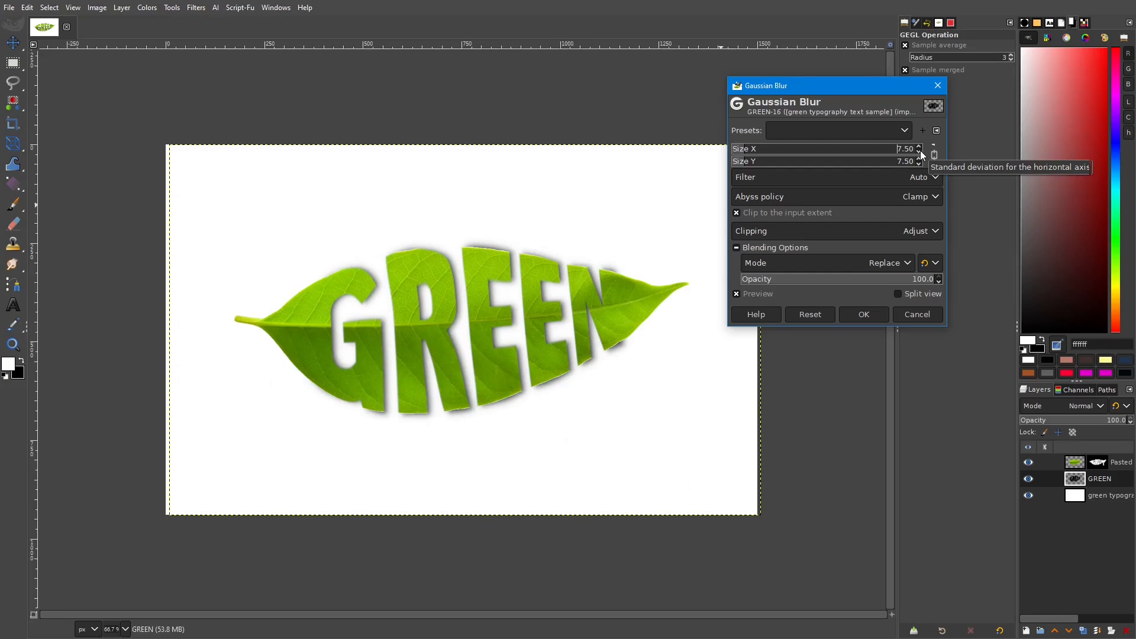
scroll(920, 150, "up", 3)
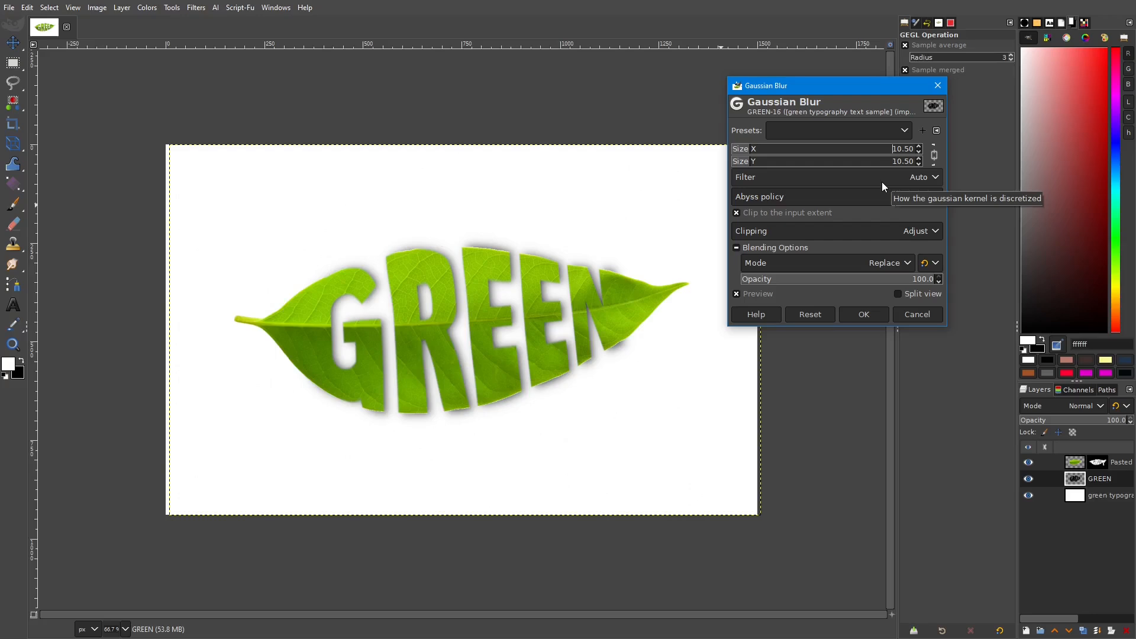
left_click(865, 318)
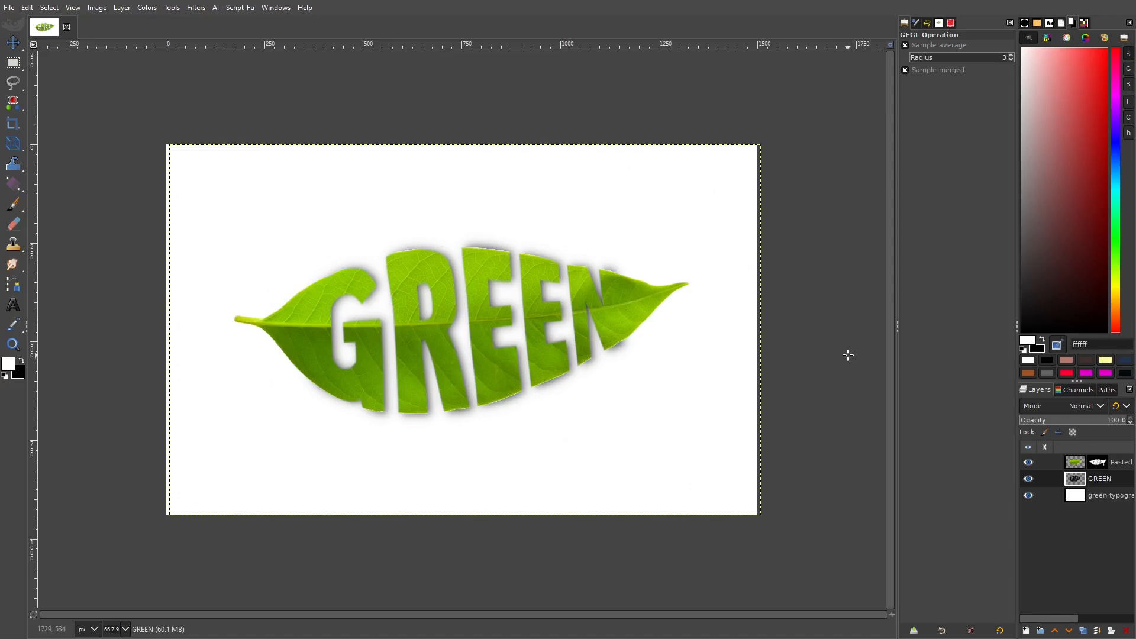
Step: Warp the blurred shadow around the N inward with Move pixels so it tucks beneath the leaf's tip
mouse_move(16, 172)
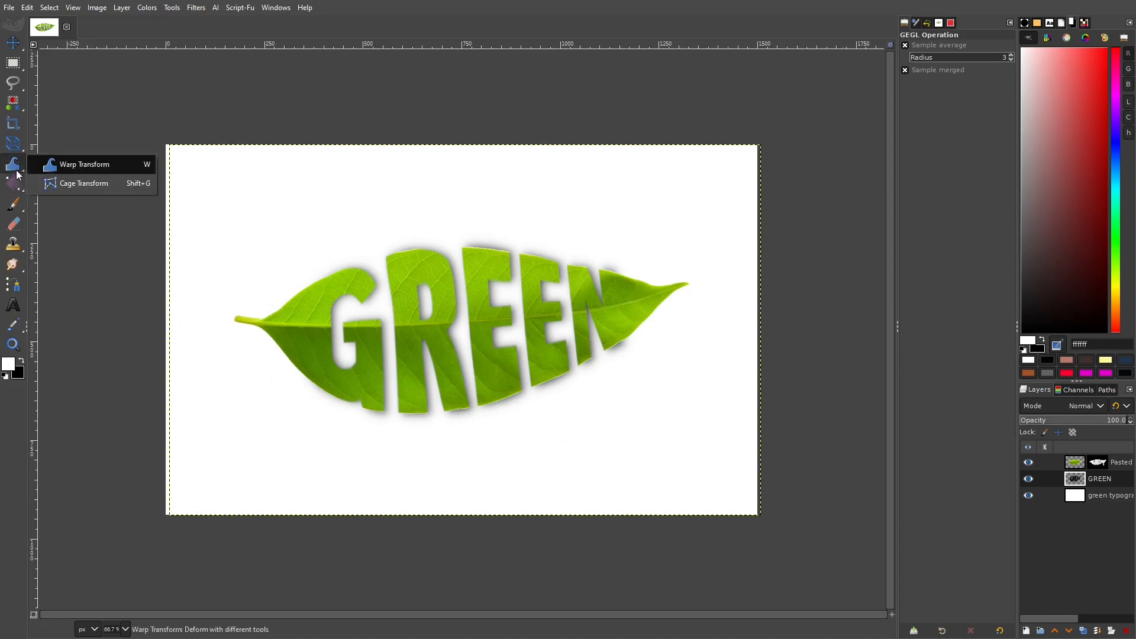
left_click(98, 164)
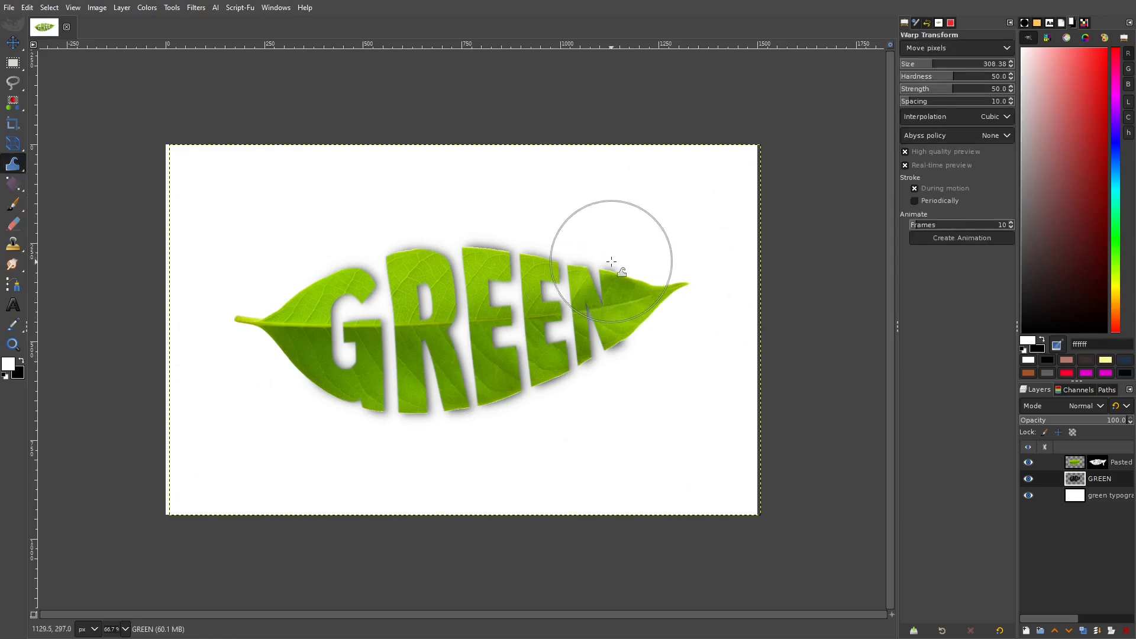
mouse_move(611, 268)
left_mouse_down()
mouse_move(628, 283)
mouse_move(622, 342)
left_mouse_up()
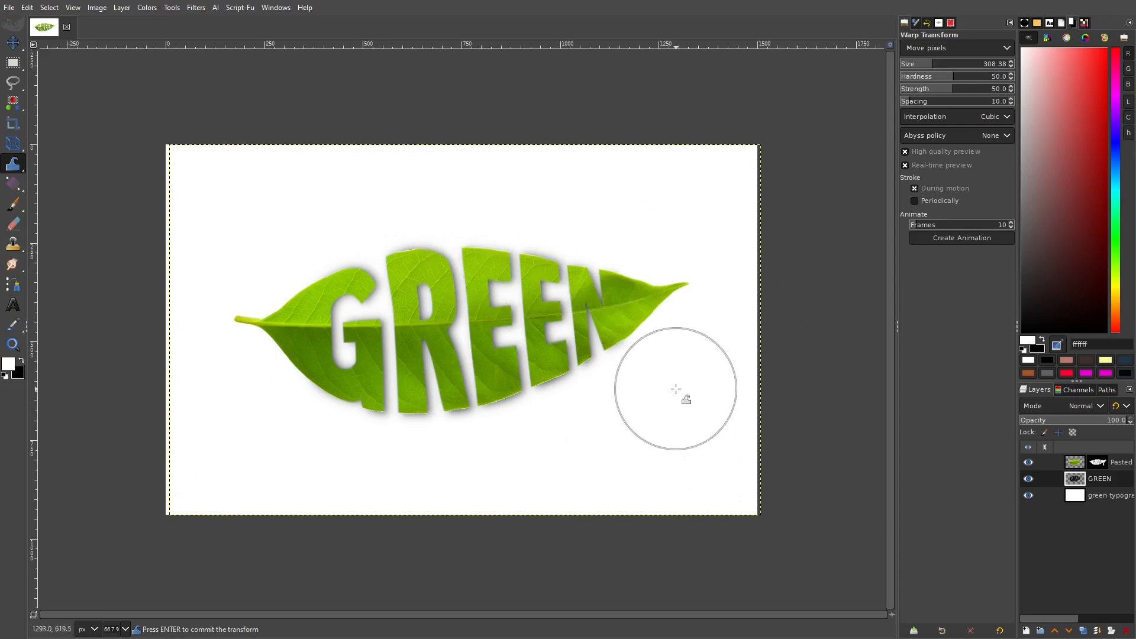
key("m")
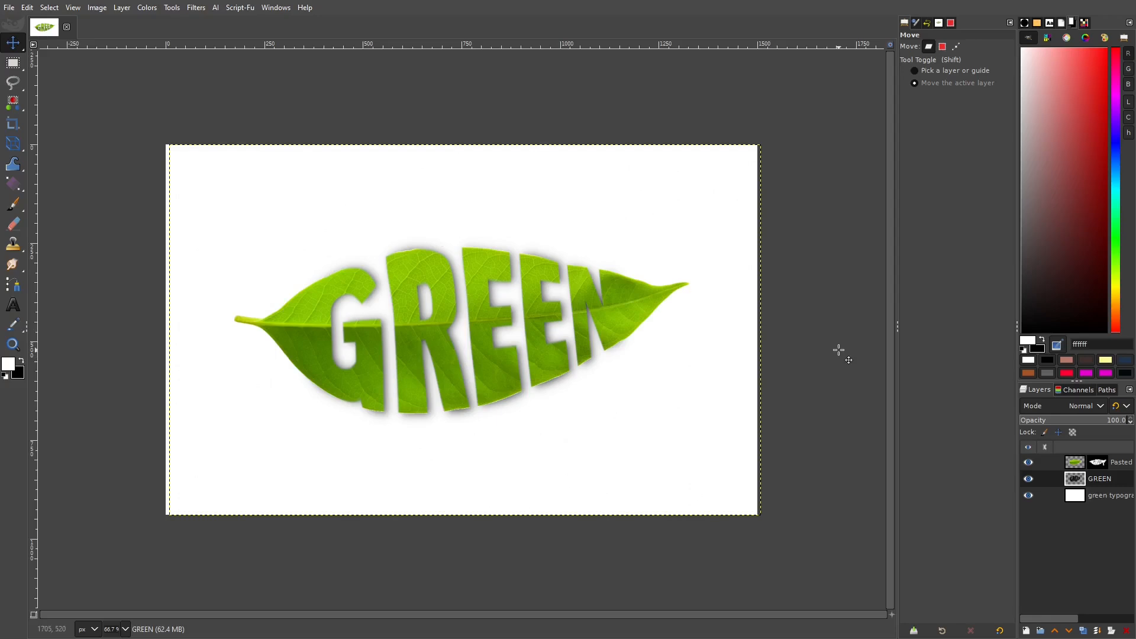
Step: Flatten the leaf, its shadow and the white background into a single layer
left_click(97, 8)
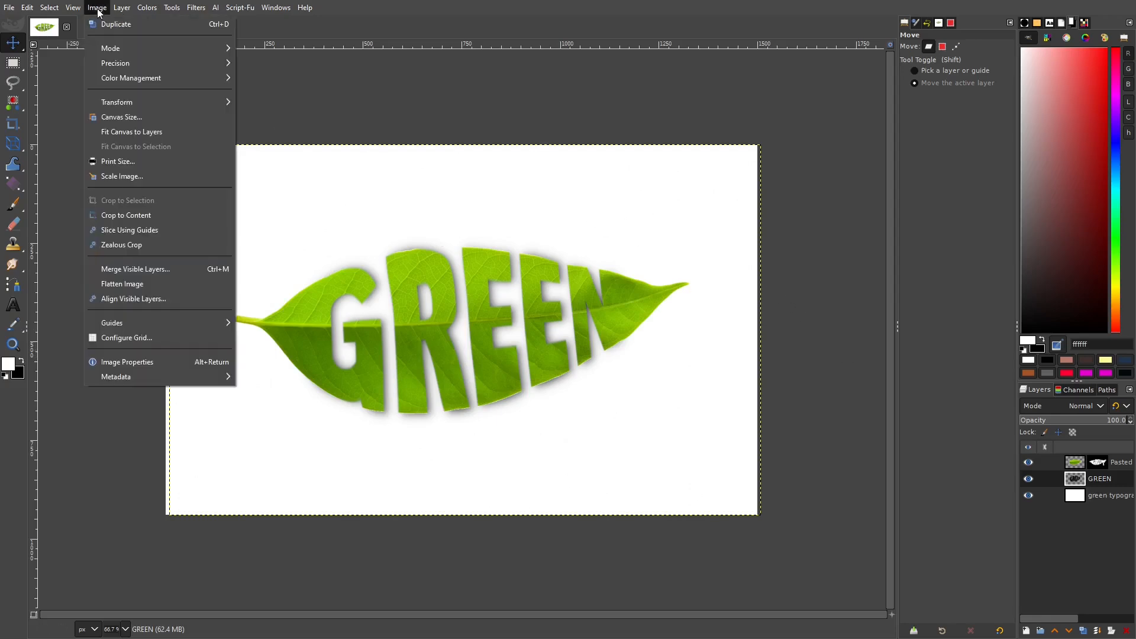
left_click(119, 284)
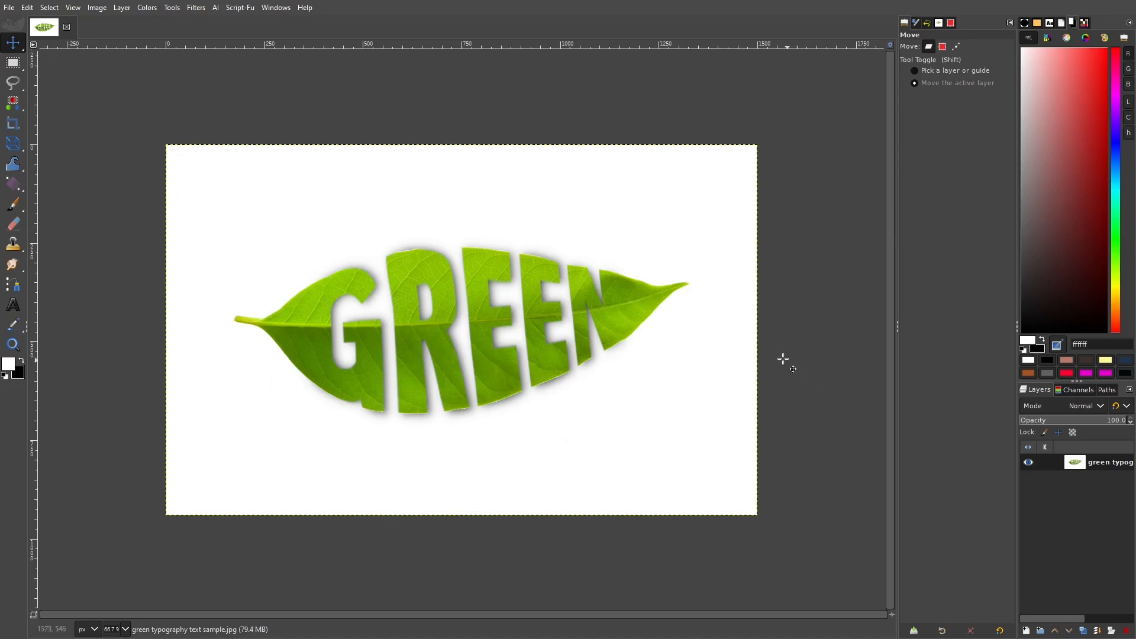
Step: Examine the available export file types and try to export the flattened image as green typography text sample.jpg in the All Images folder
left_click(9, 8)
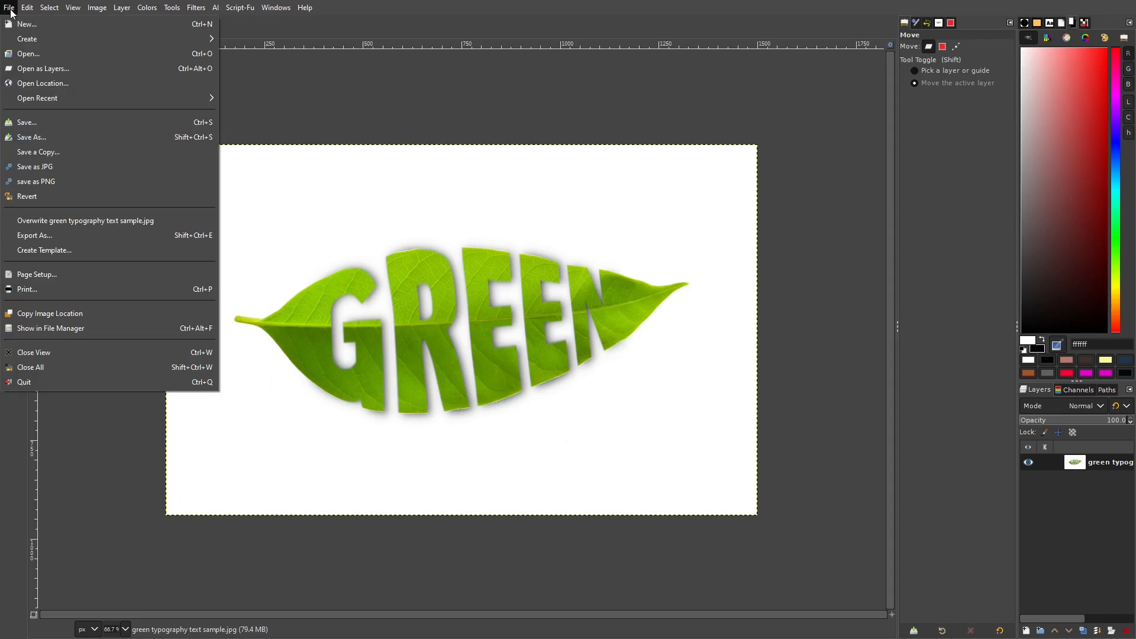
left_click(72, 239)
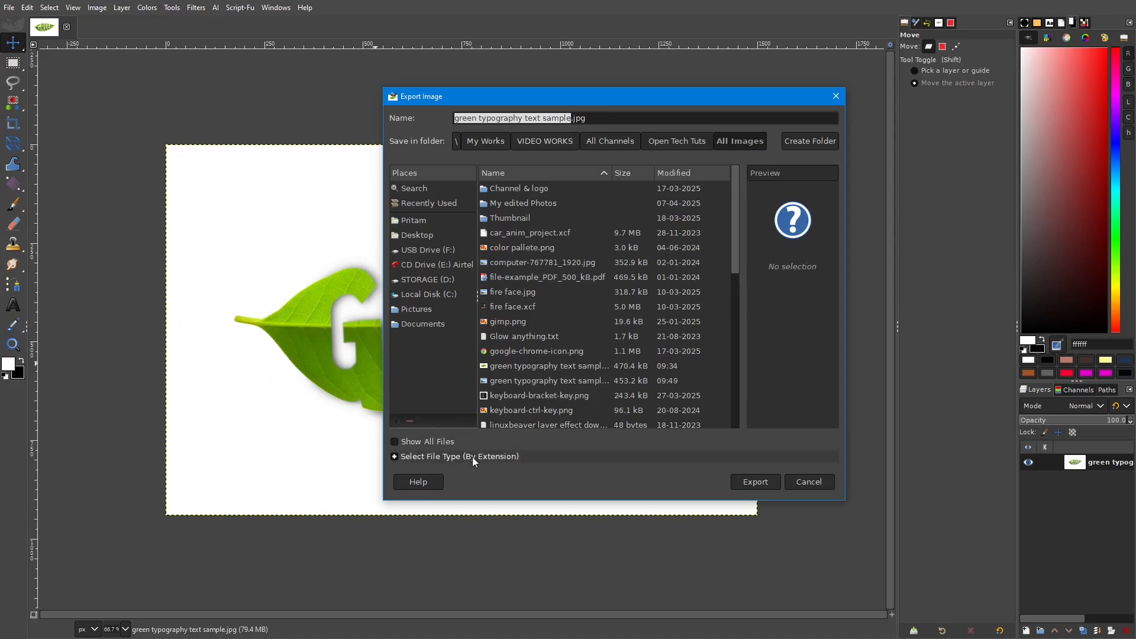
left_click(444, 457)
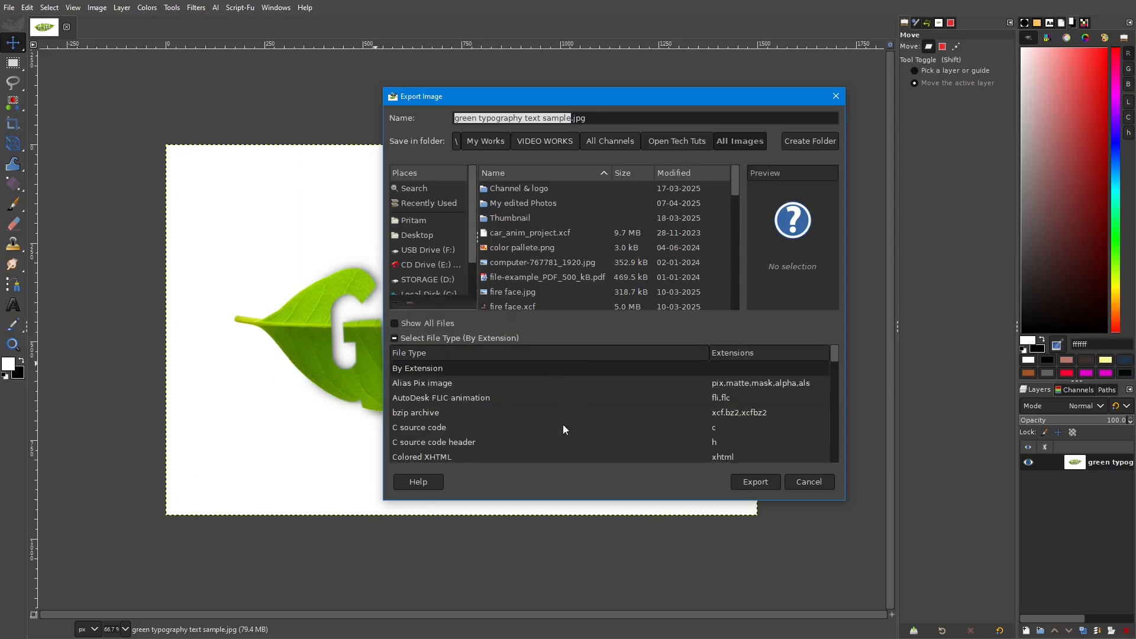
scroll(533, 414, "down", 5)
scroll(544, 409, "up", 2)
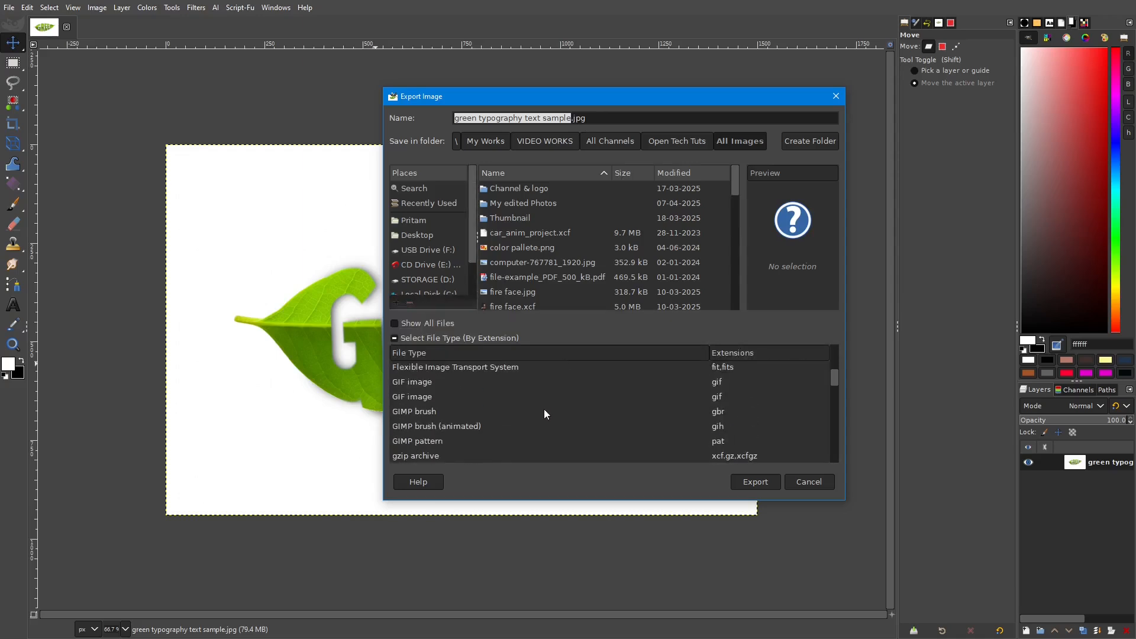
scroll(500, 414, "down", 3)
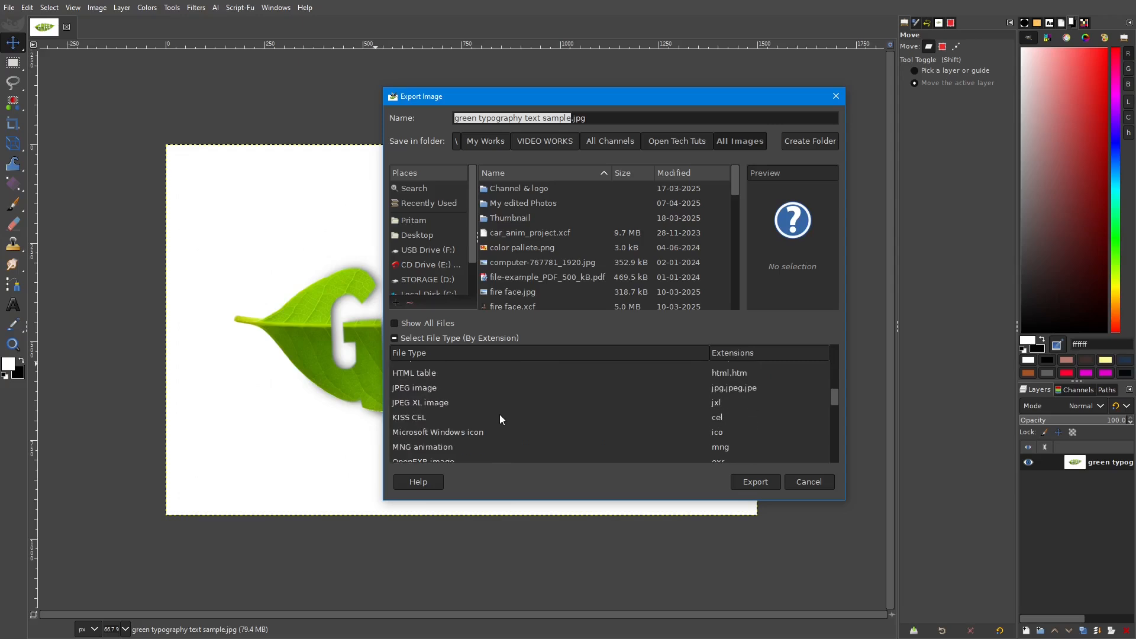
scroll(463, 402, "down", 3)
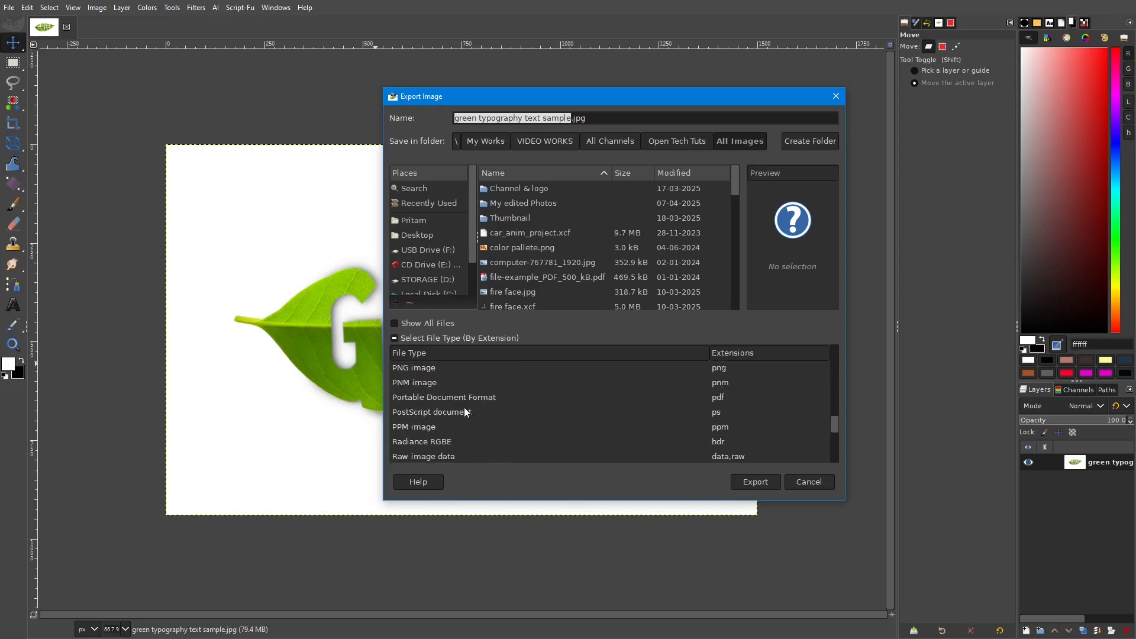
scroll(497, 430, "up", 2)
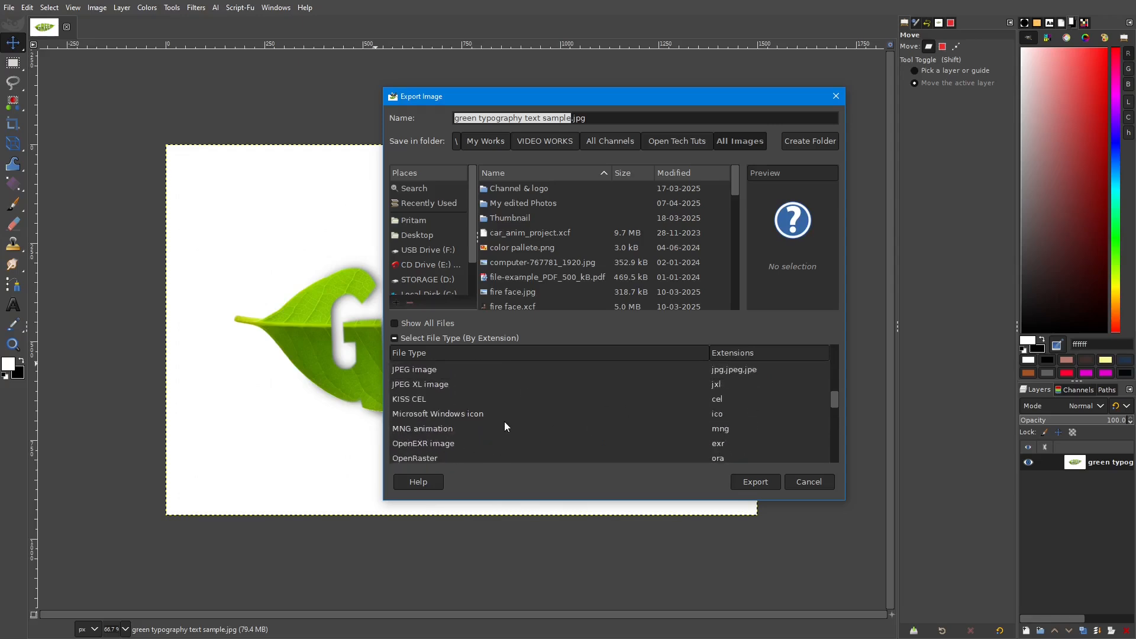
scroll(517, 422, "up", 5)
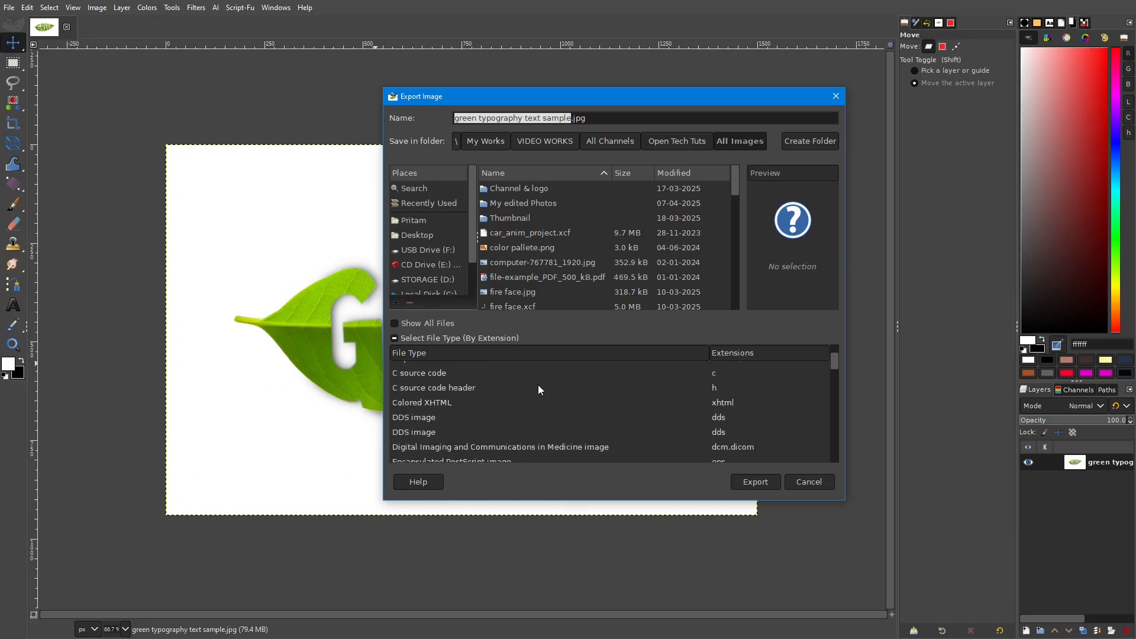
left_click(395, 339)
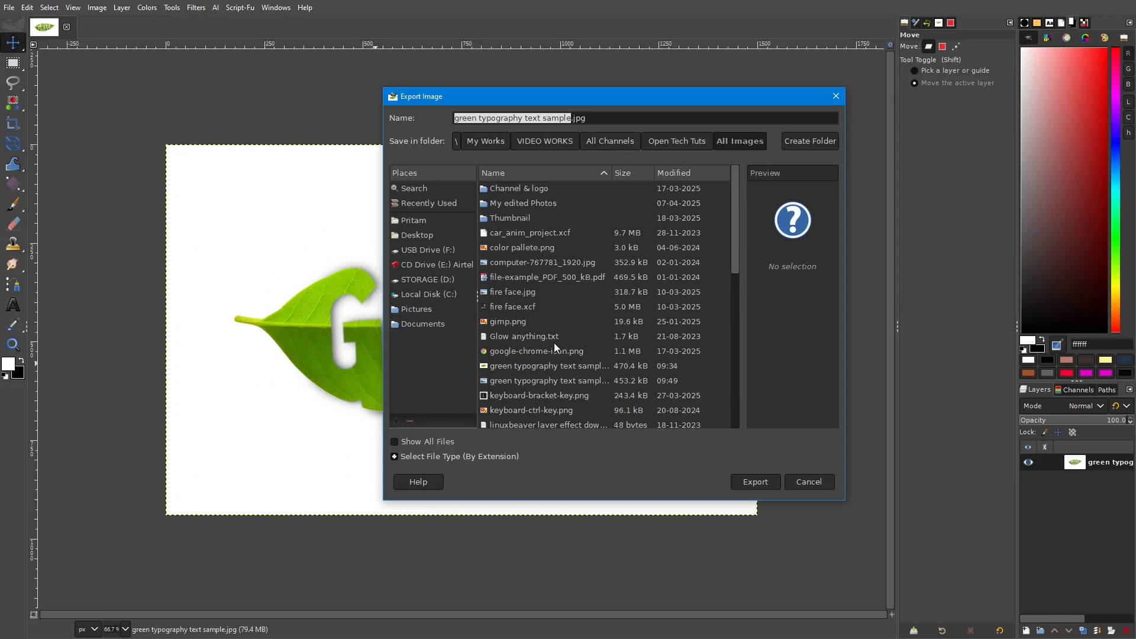
left_click(747, 481)
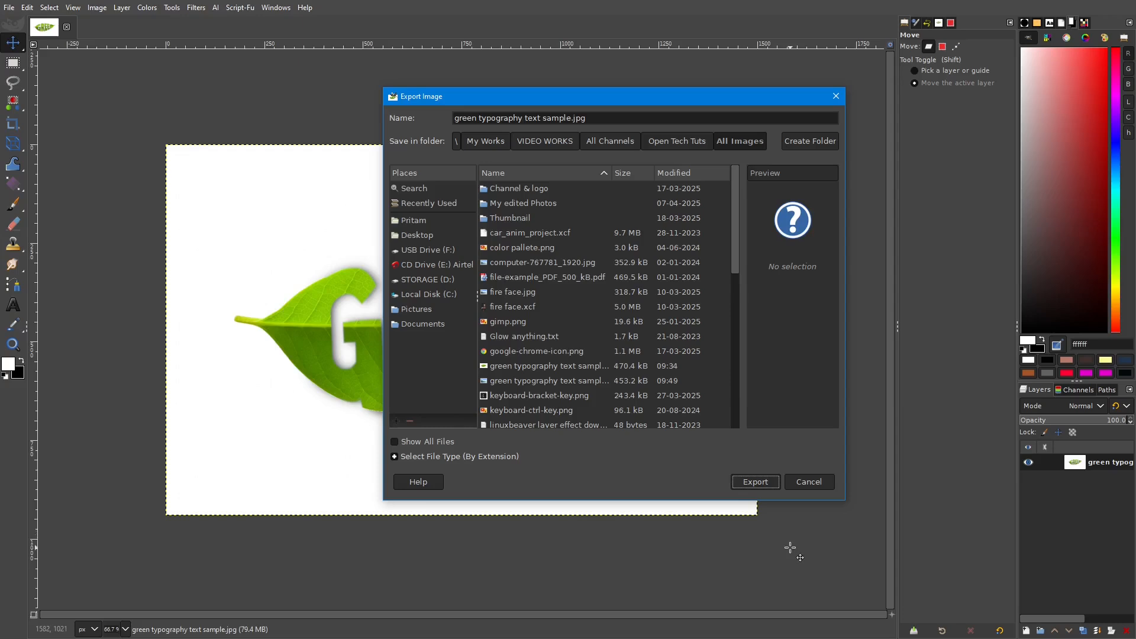
left_click(836, 96)
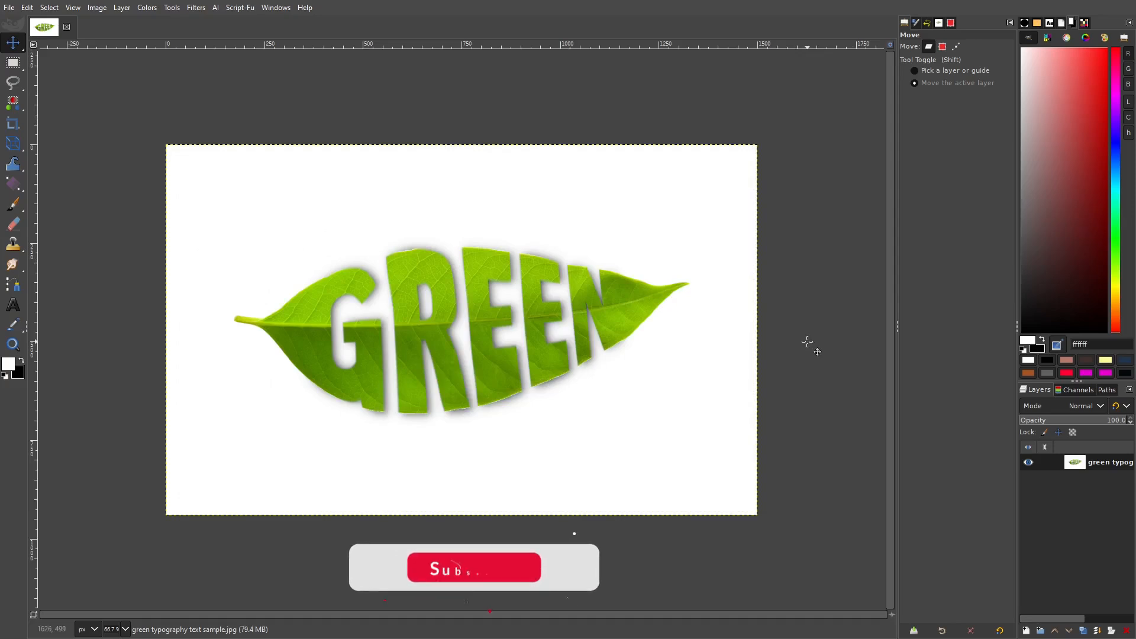